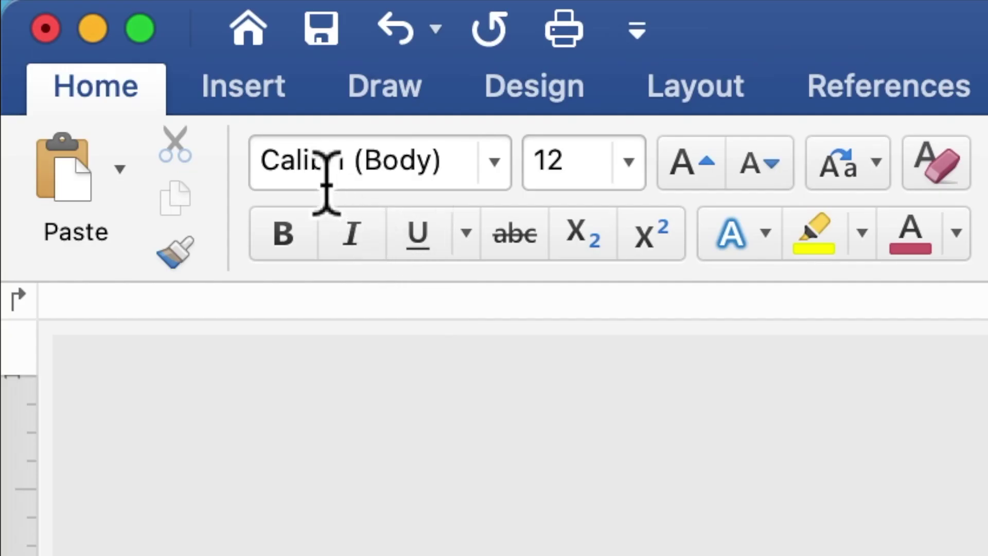
# - Insert the floral VINTAGE PINK BACKGROUND.jpg picture from file onto the page
pyautogui.click(74, 5)
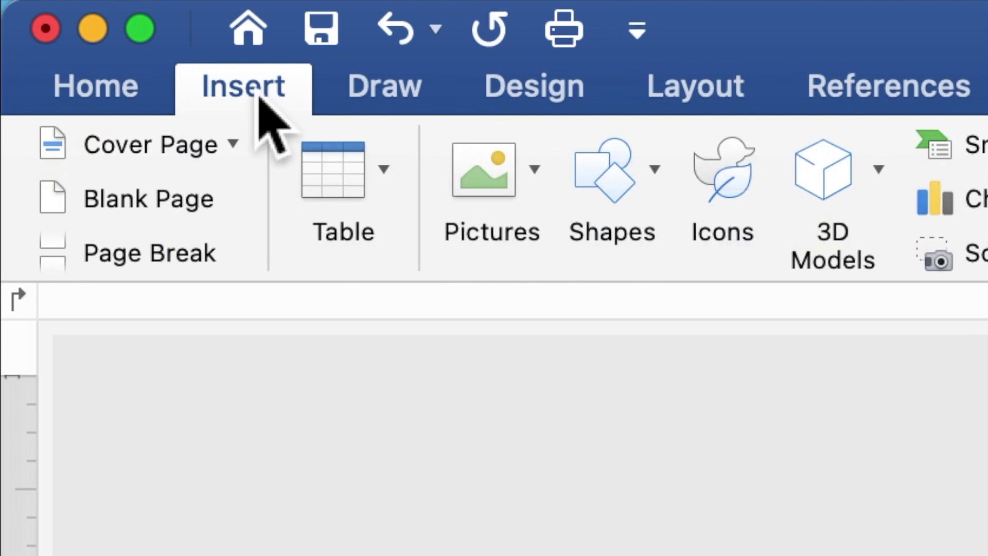
pyautogui.click(492, 193)
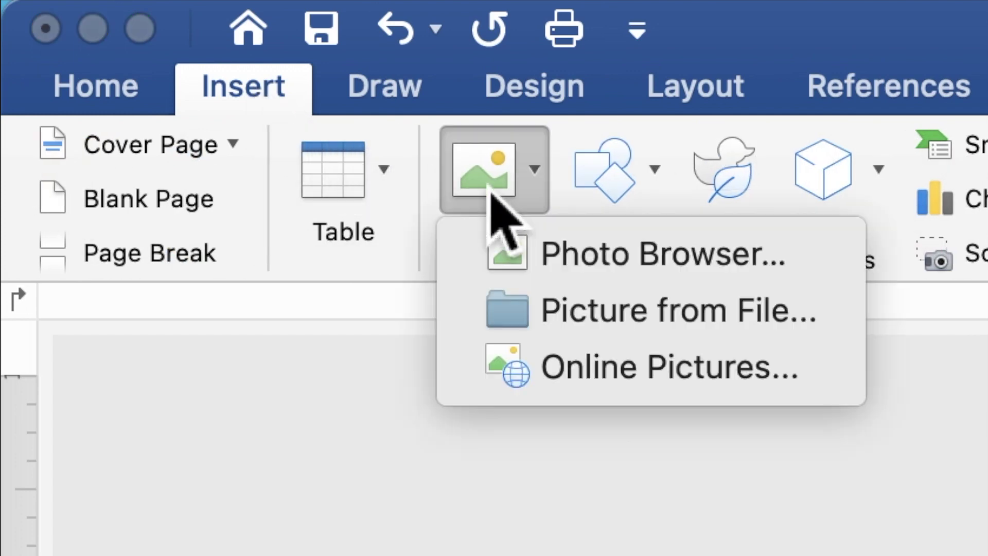
pyautogui.click(555, 308)
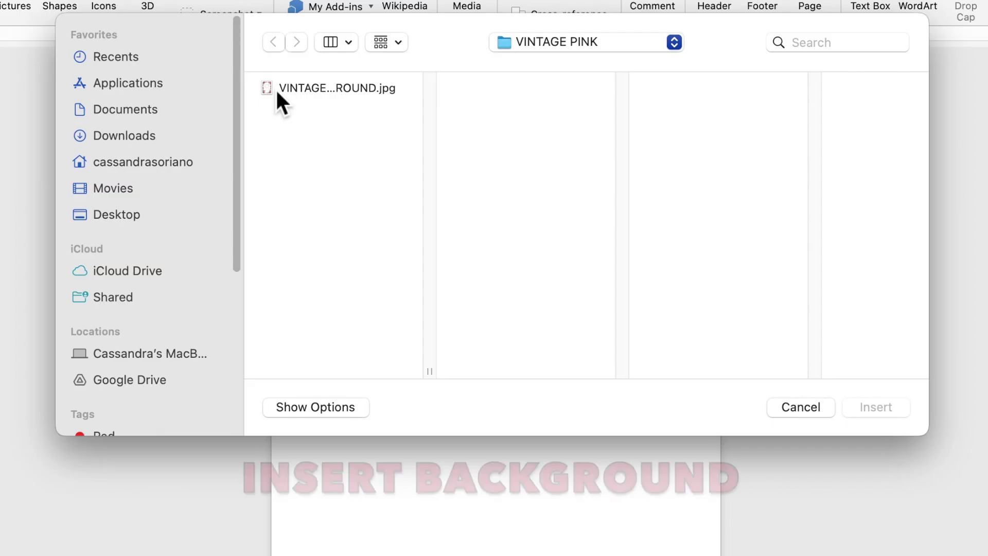
pyautogui.click(336, 106)
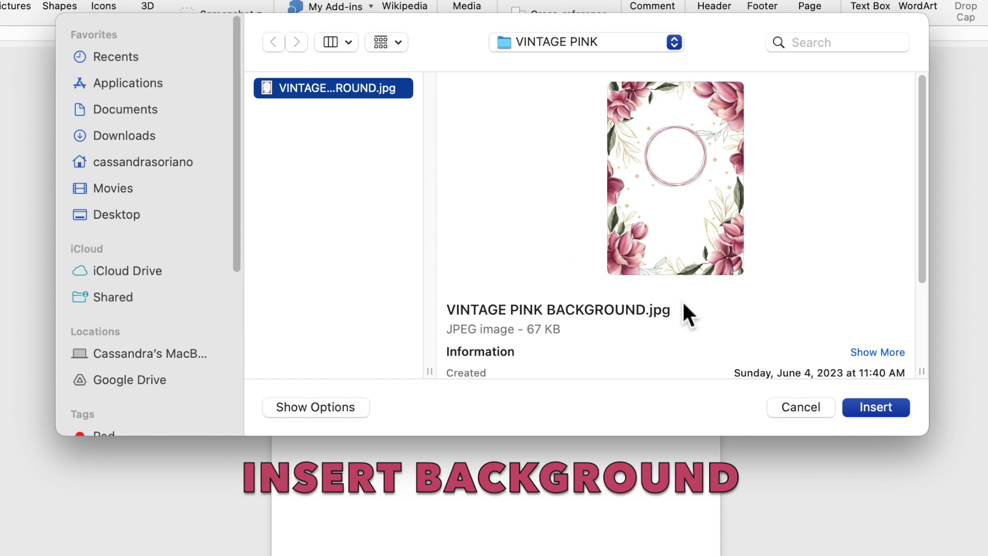
pyautogui.click(874, 408)
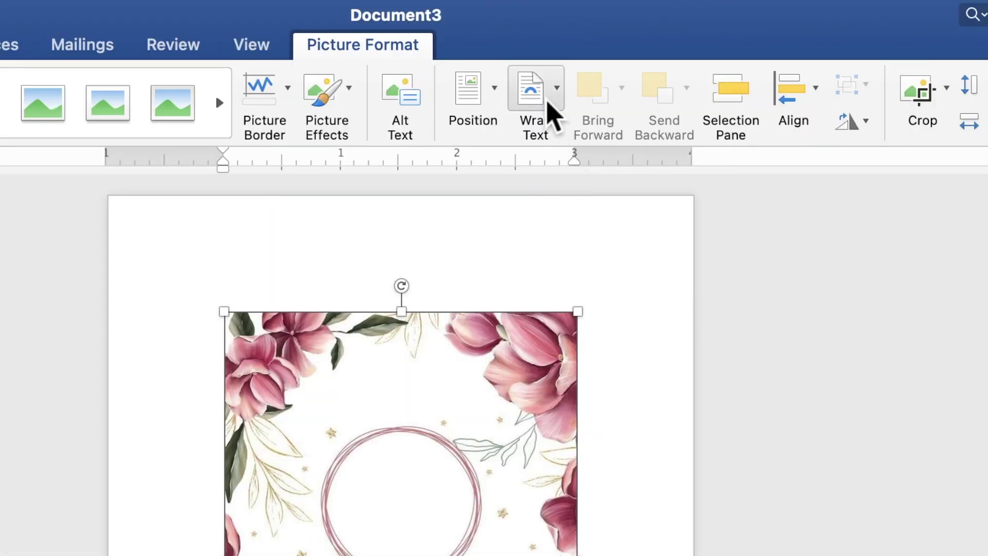
# - Place the floral picture behind text and stretch it from the top-left corner to fill the page
pyautogui.click(553, 113)
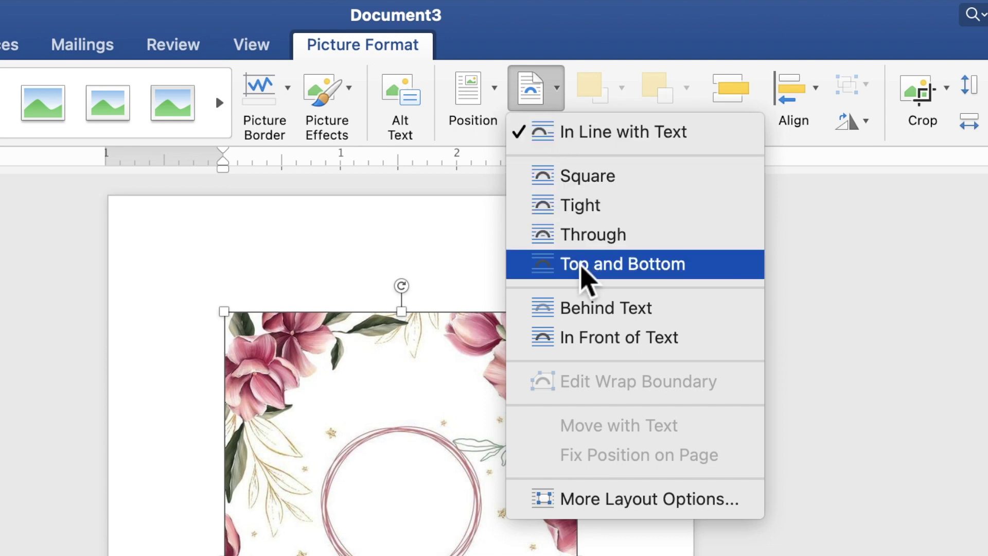
pyautogui.click(589, 312)
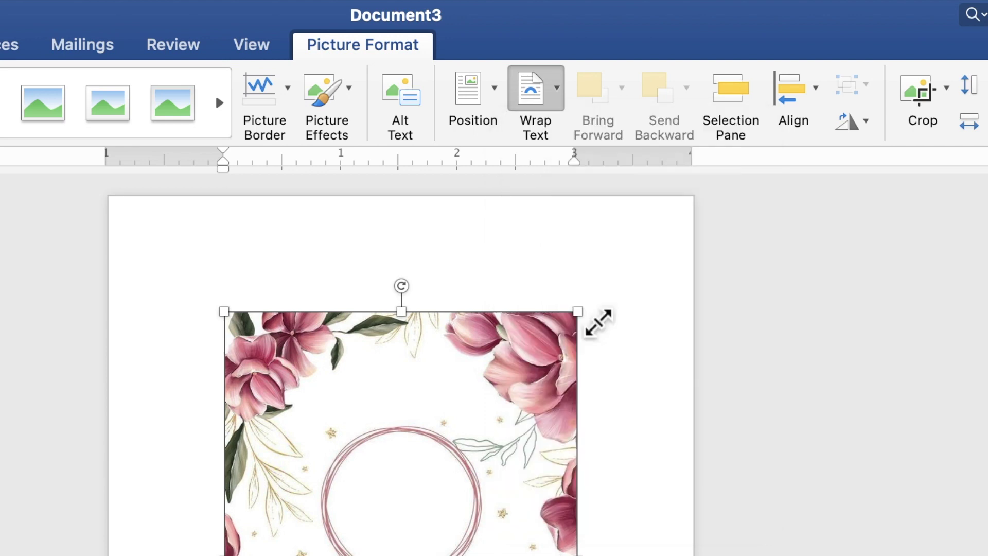
pyautogui.moveTo(537, 198); pyautogui.dragTo(470, 137)
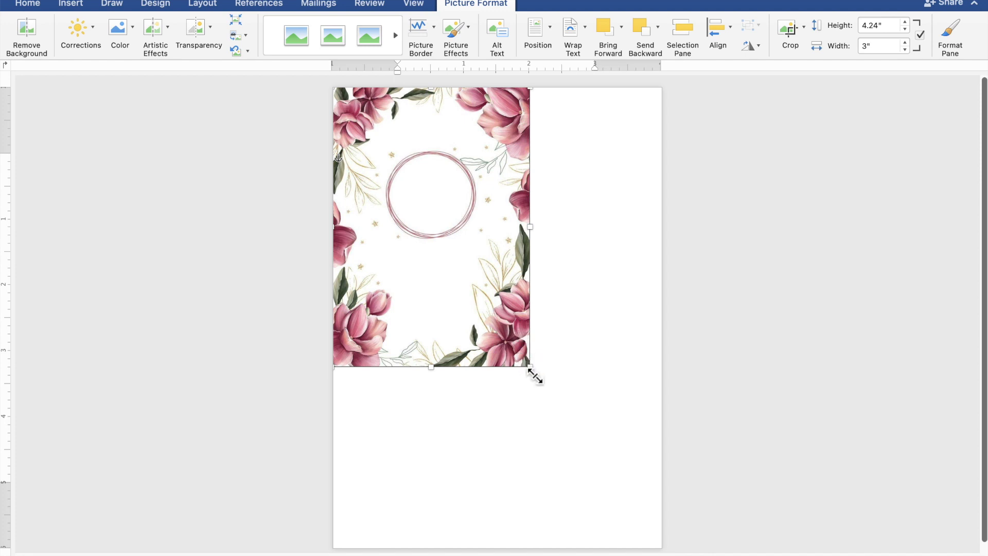
pyautogui.moveTo(534, 377); pyautogui.dragTo(654, 554)
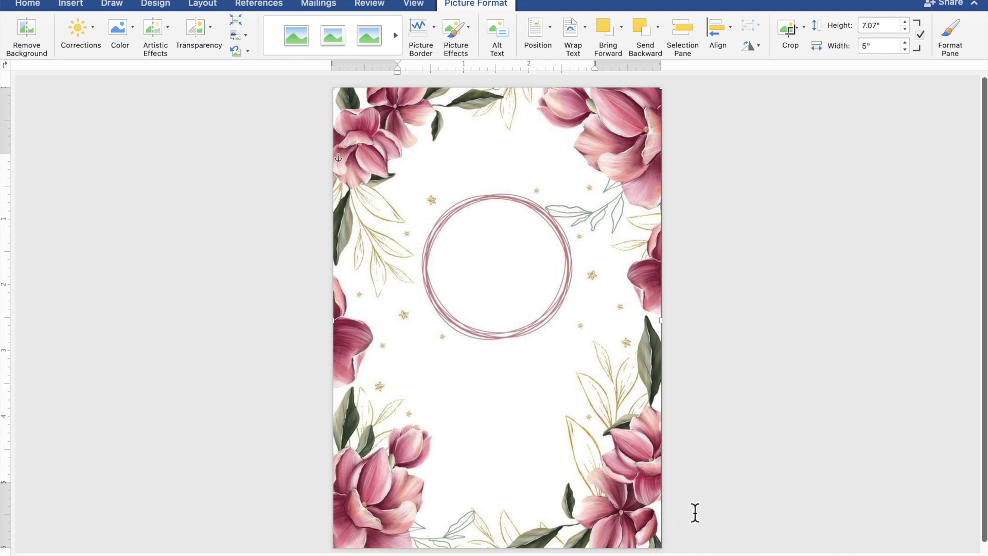
pyautogui.click(730, 491)
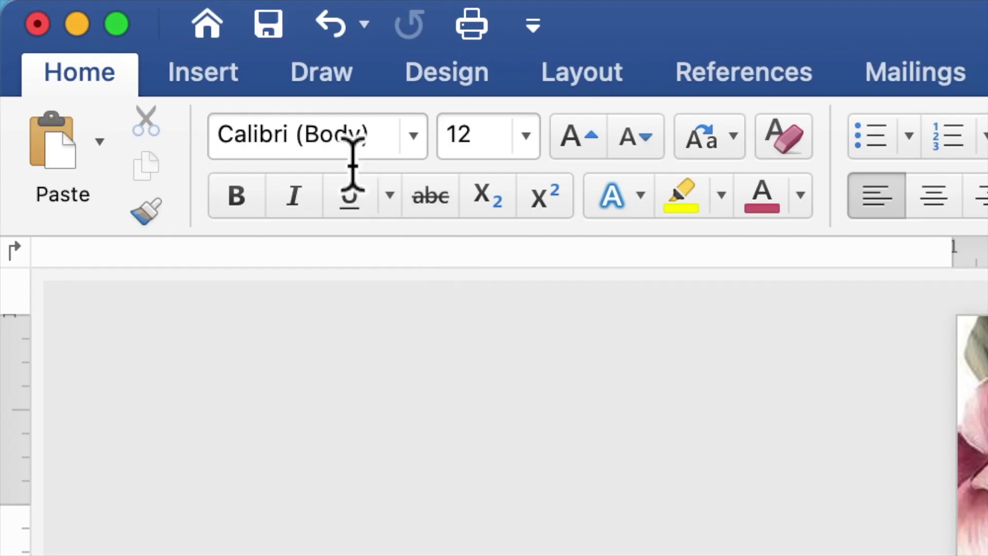
# - Draw a 3.33" by 1.08" rectangle above the pink circle near the page top
pyautogui.click(238, 88)
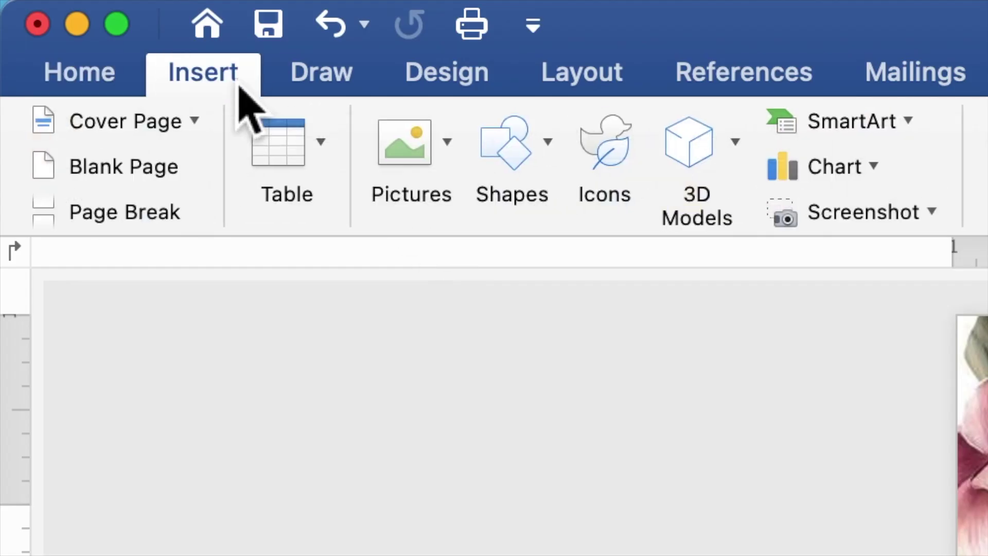
pyautogui.click(518, 159)
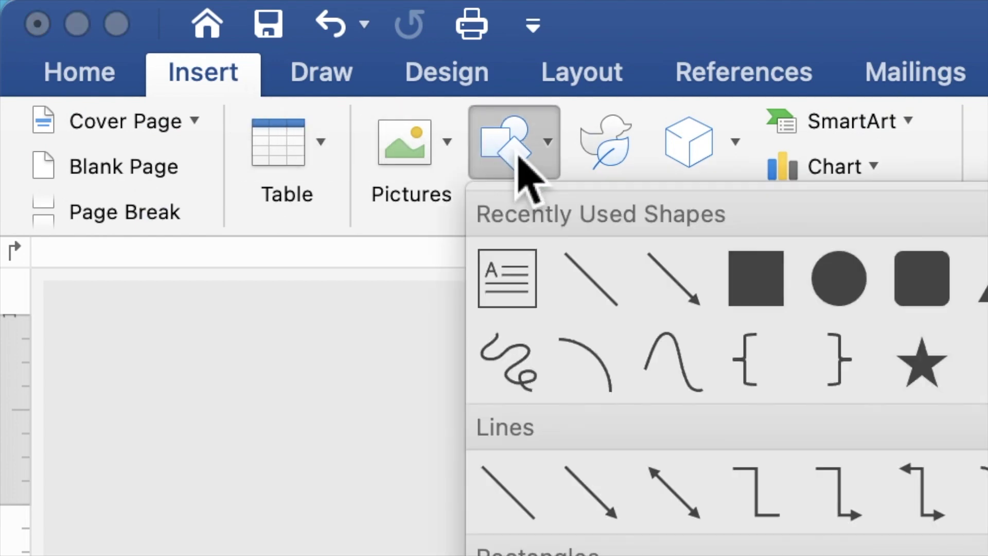
pyautogui.click(755, 279)
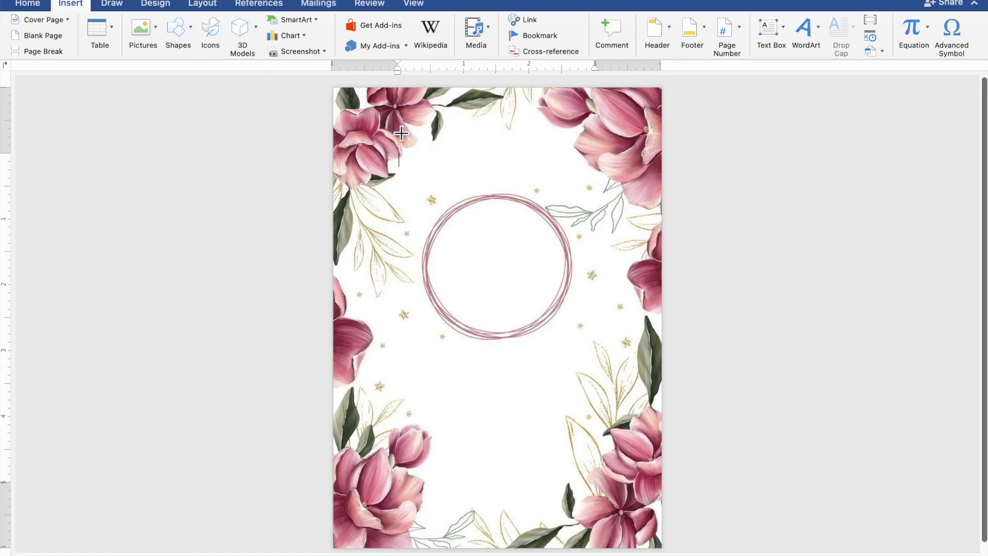
pyautogui.moveTo(402, 134); pyautogui.dragTo(621, 205)
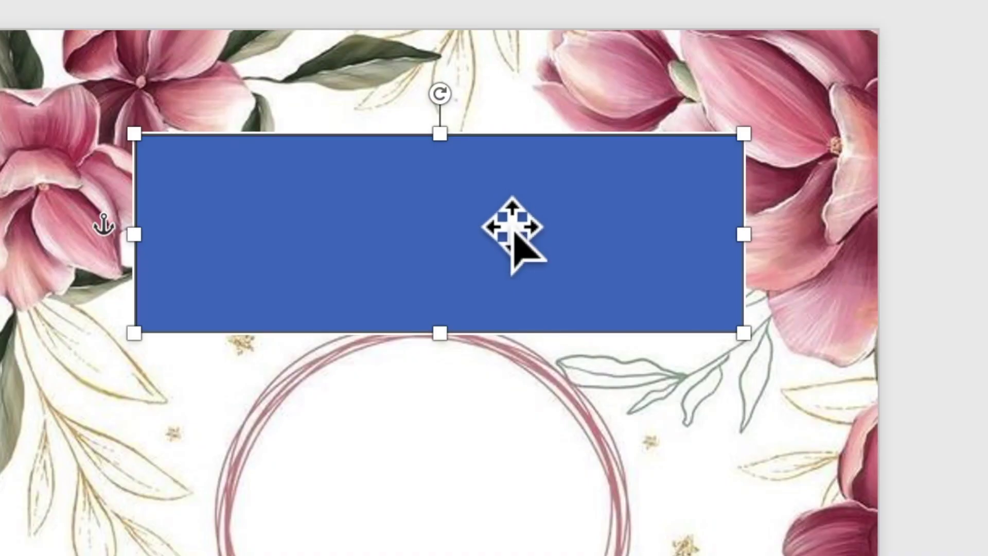
# - Add the text TOGETHER WITH THEIR FAMILIES inside the rectangle and select the line
pyautogui.rightClick(521, 149)
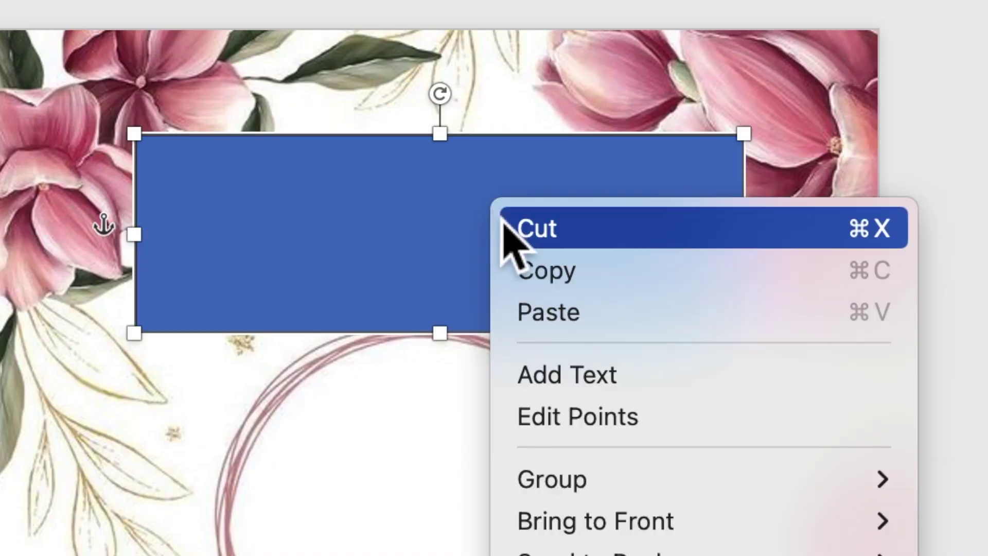
pyautogui.click(557, 391)
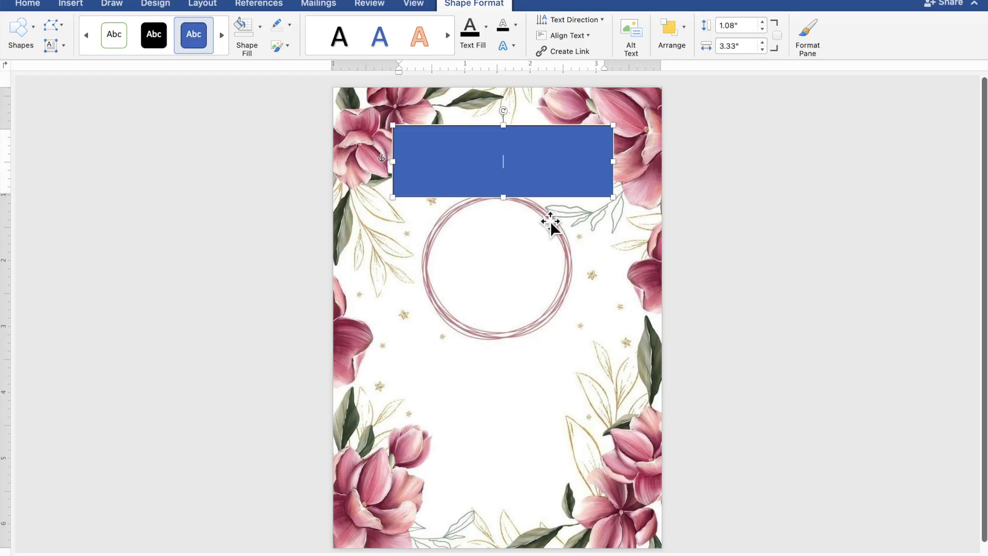
pyautogui.scroll(5, 550, 221)
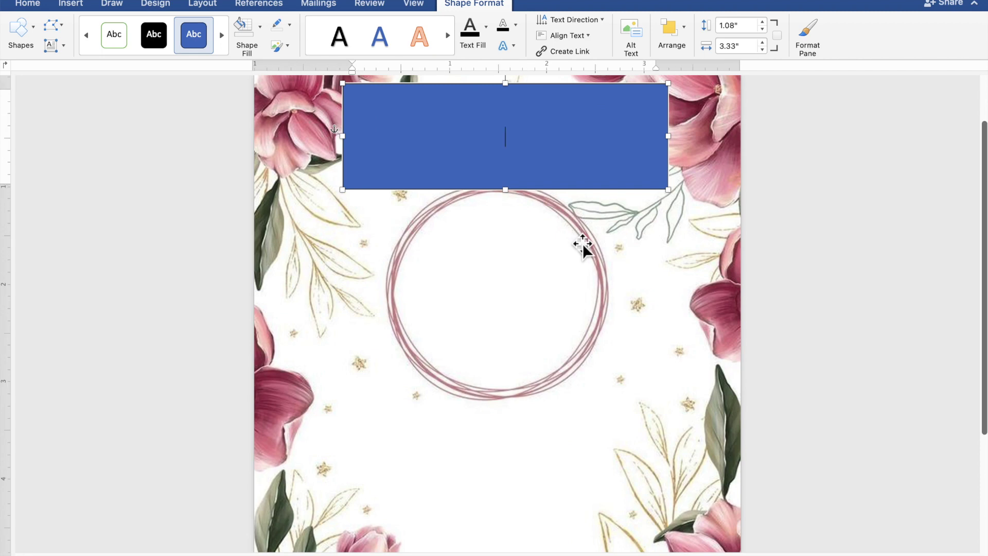
pyautogui.scroll(3, 583, 243)
pyautogui.scroll(3, 583, 242)
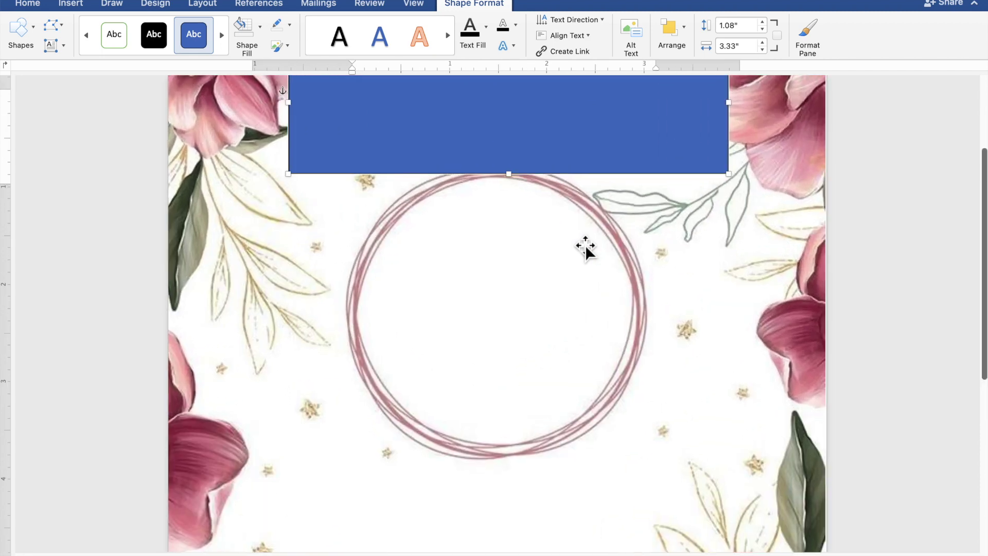
pyautogui.scroll(2, 585, 245)
pyautogui.scroll(1, 585, 245)
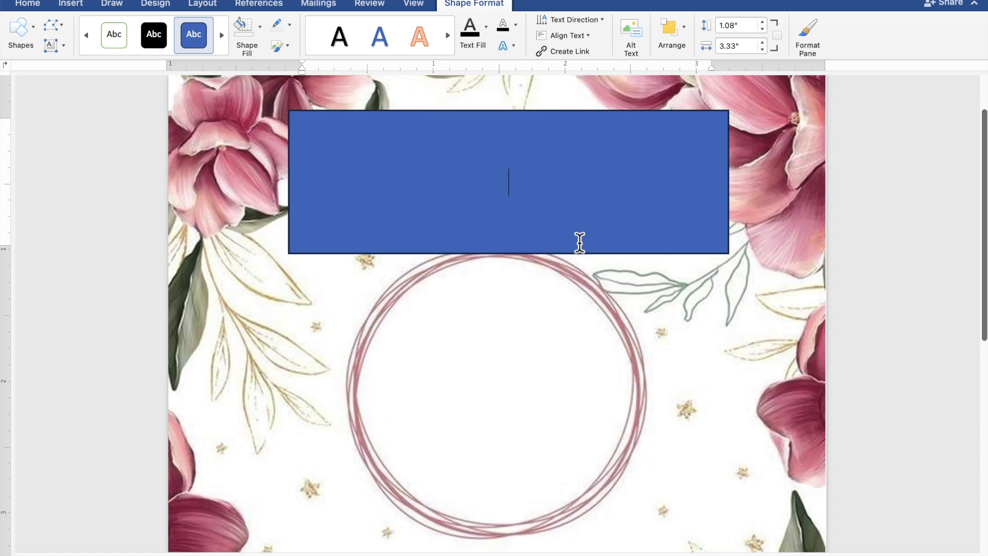
pyautogui.scroll(1, 580, 242)
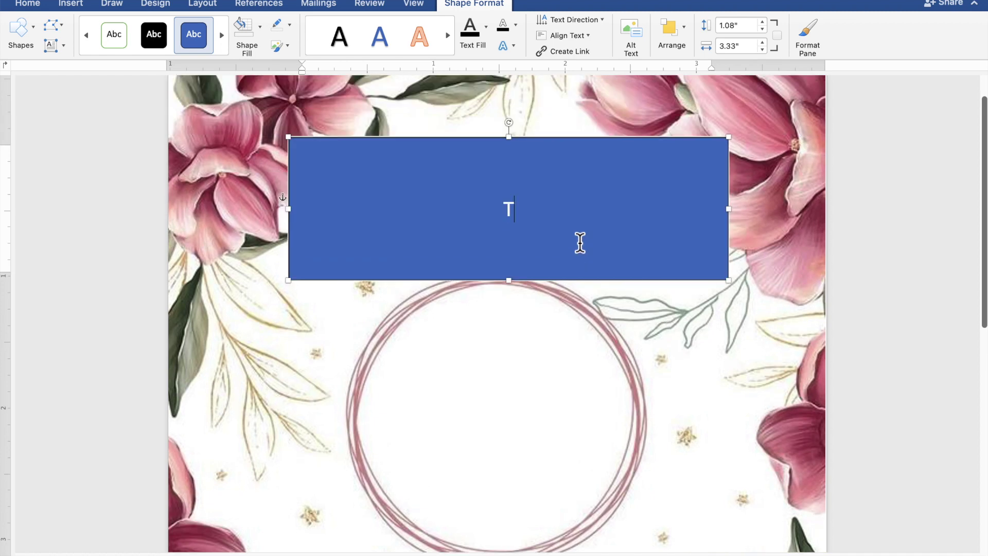
pyautogui.write('TOGET')
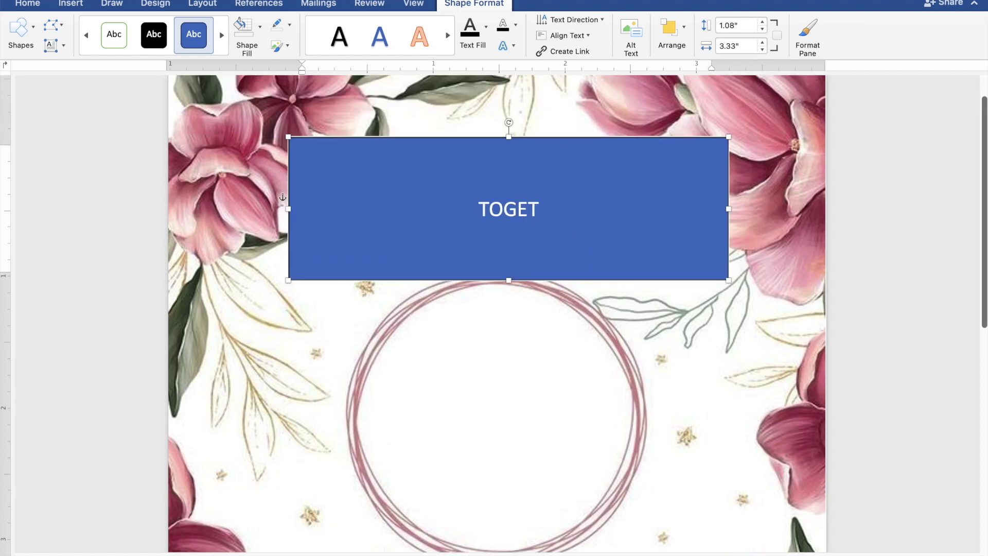
pyautogui.write('HER WITH ')
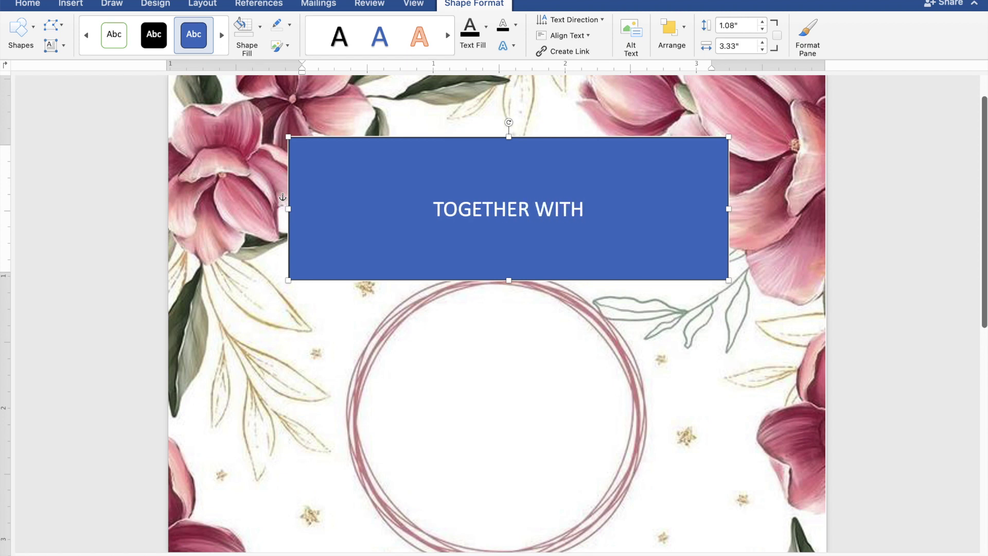
pyautogui.write('THEIR FAMILIES')
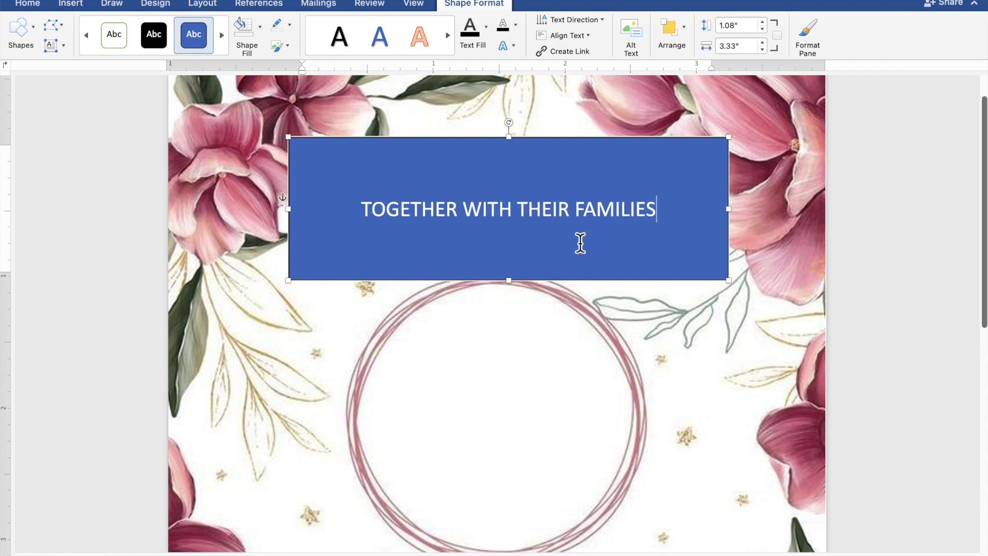
pyautogui.moveTo(673, 220); pyautogui.dragTo(411, 221)
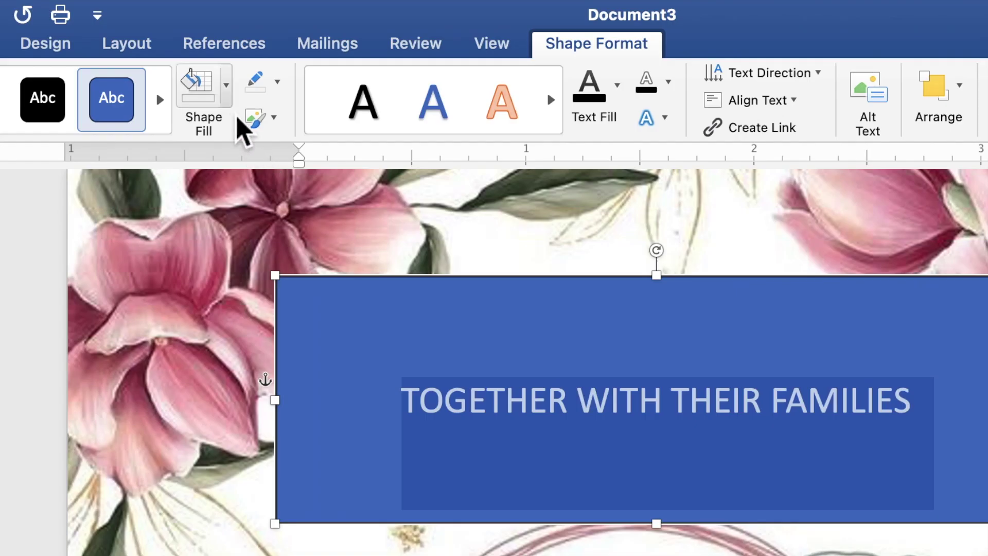
# - Remove the rectangle's blue fill and black outline, and make its text black
pyautogui.click(260, 34)
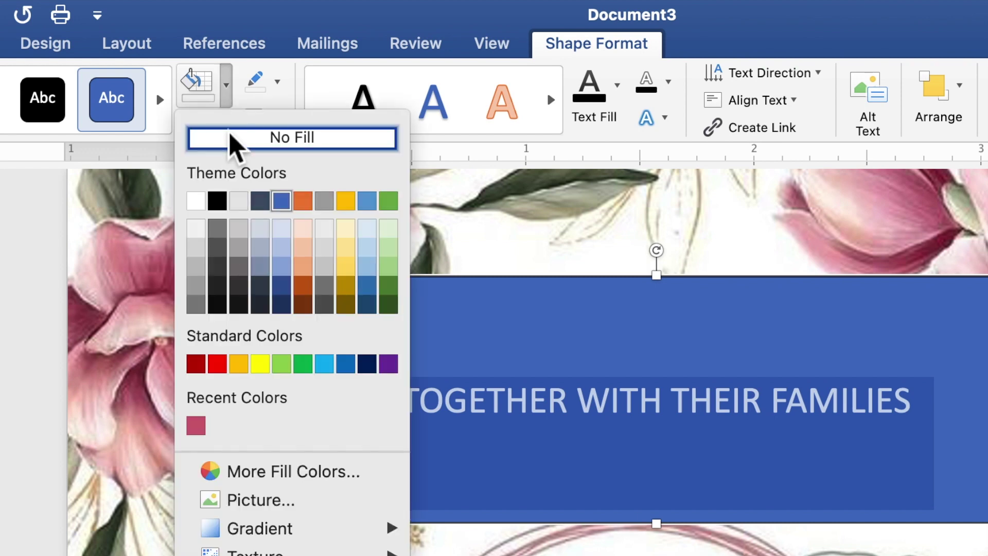
pyautogui.click(231, 142)
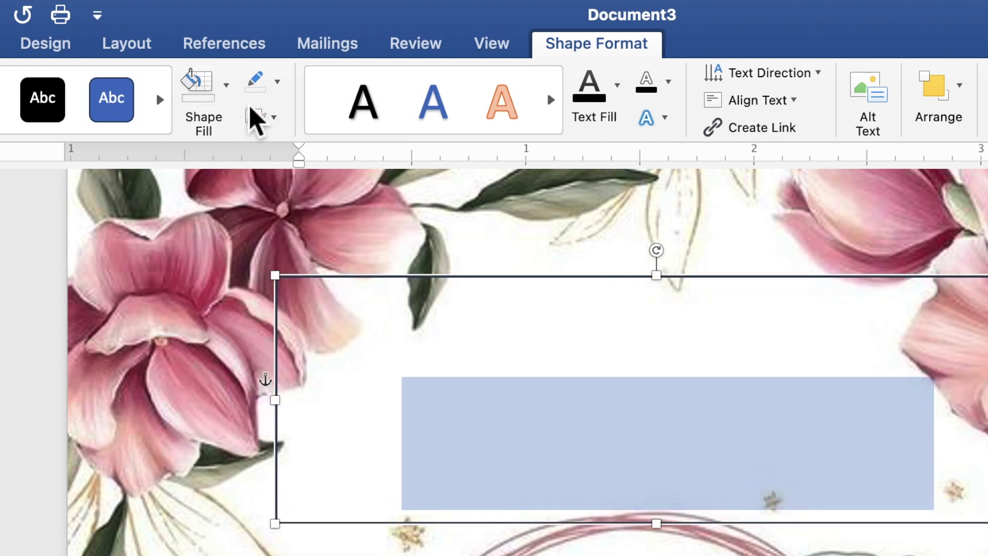
pyautogui.click(278, 84)
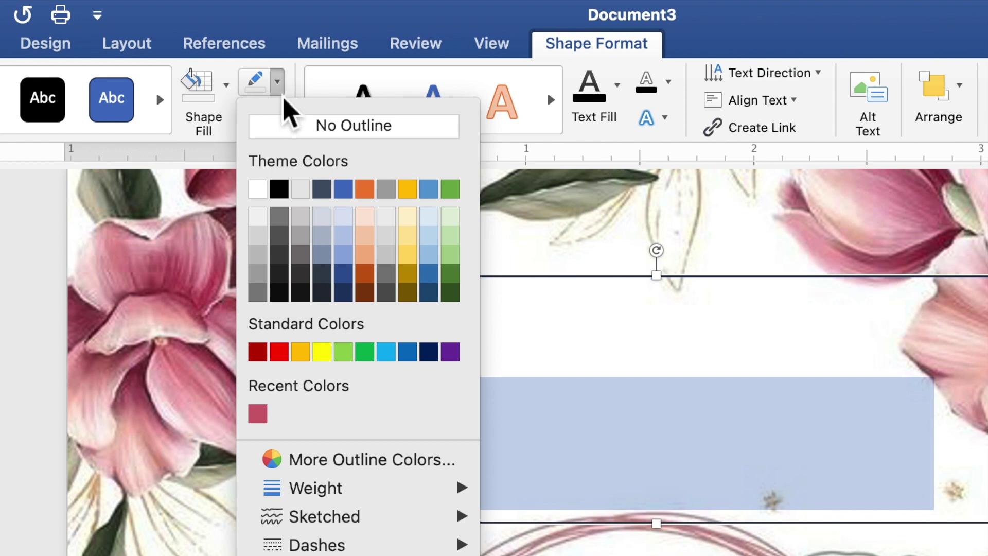
pyautogui.click(286, 131)
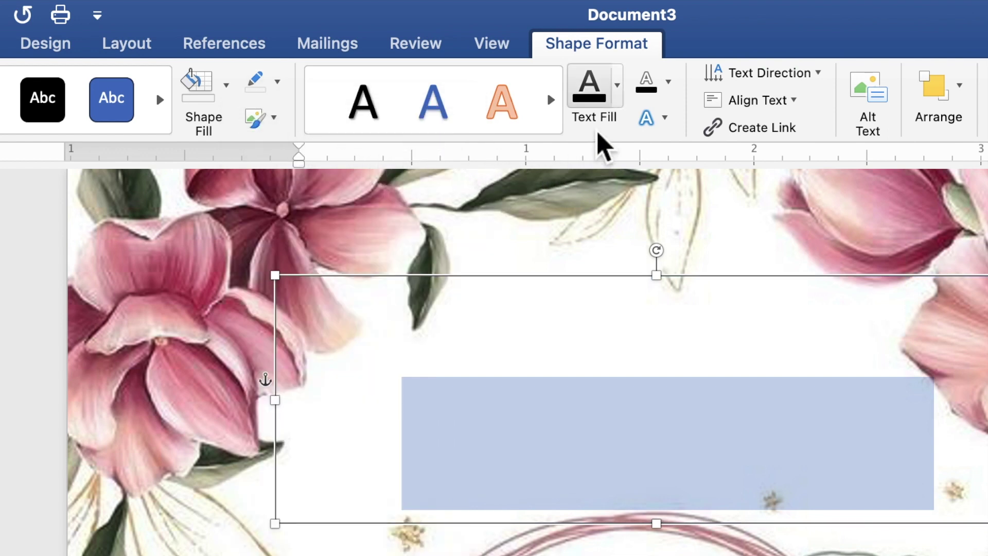
pyautogui.click(619, 93)
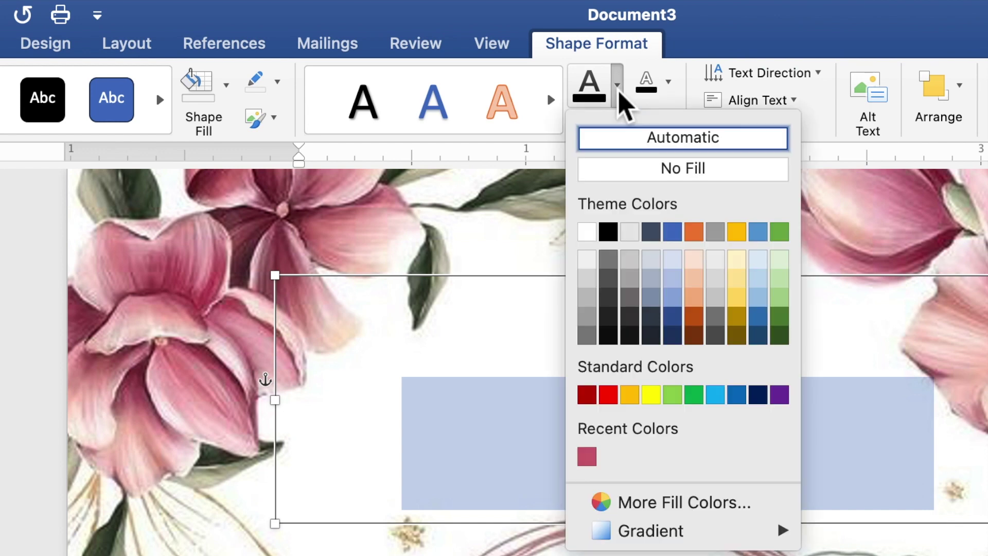
pyautogui.click(609, 234)
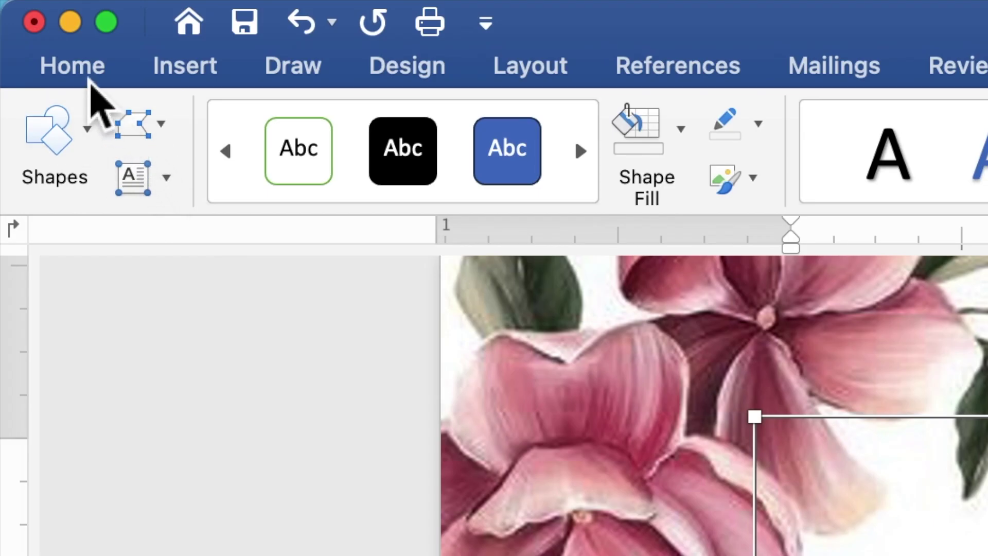
# - Set the heading to 9 pt Times New Roman, shorten its box to 0.59" and reposition it above the circle
pyautogui.click(88, 81)
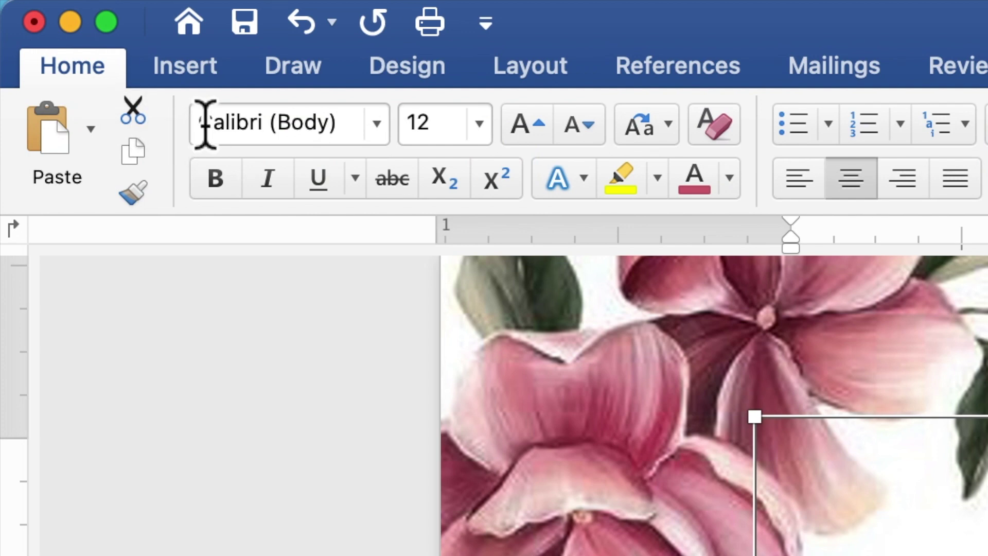
pyautogui.click(377, 124)
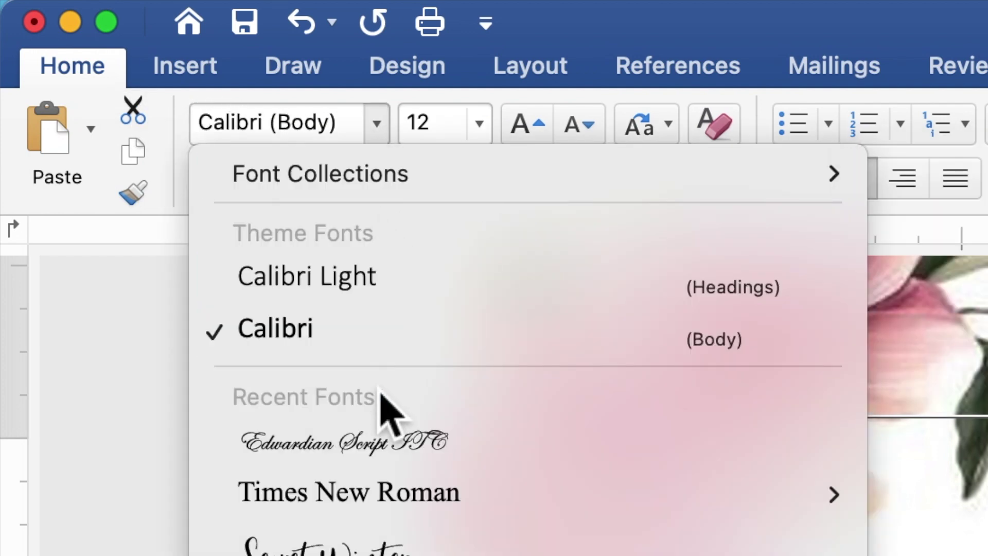
pyautogui.click(374, 494)
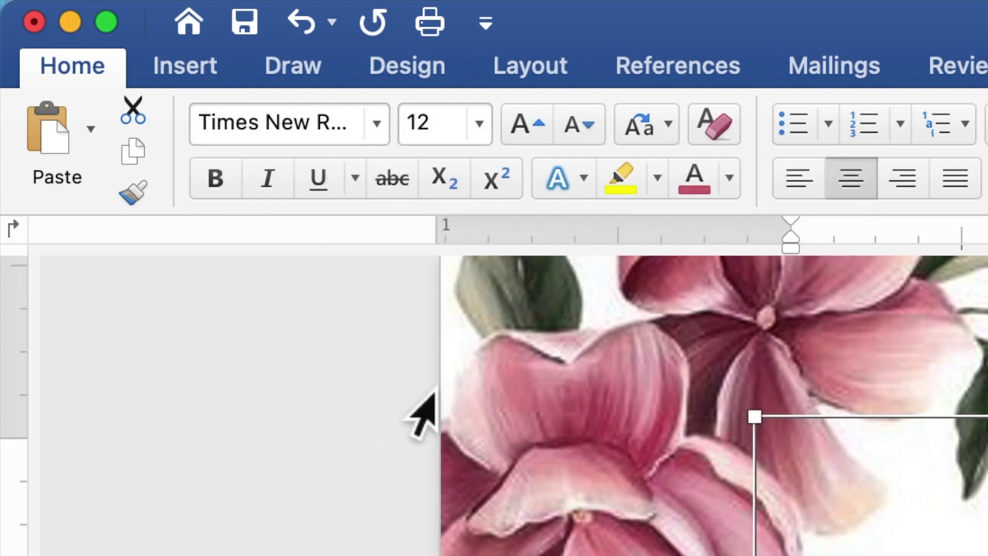
pyautogui.click(427, 129)
pyautogui.doubleClick(425, 131)
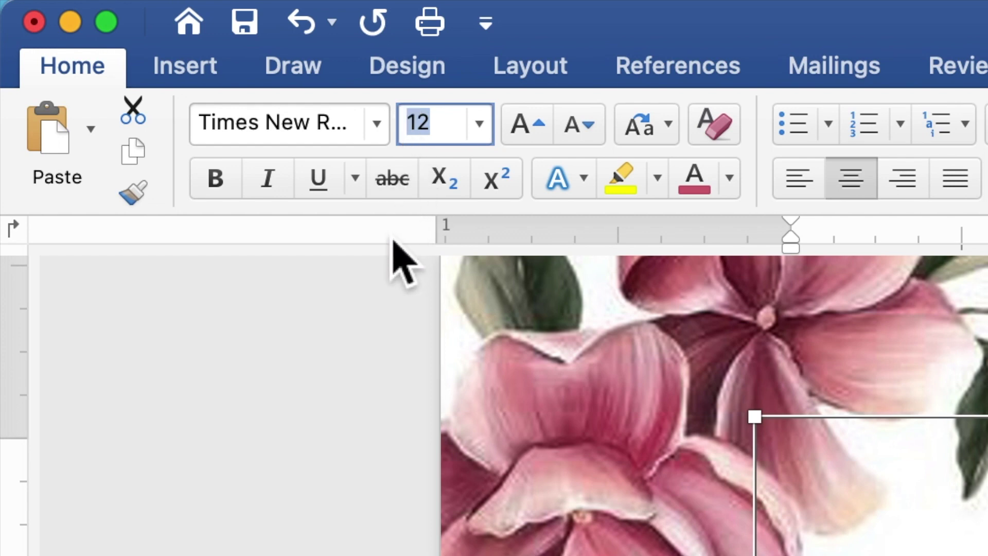
pyautogui.write('9')
pyautogui.press('Return')
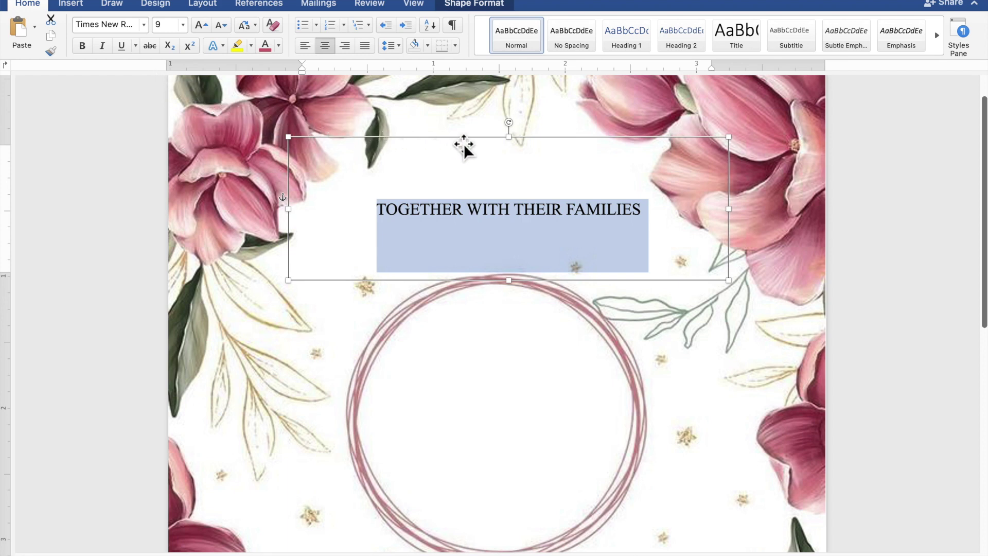
pyautogui.moveTo(517, 148); pyautogui.dragTo(517, 230)
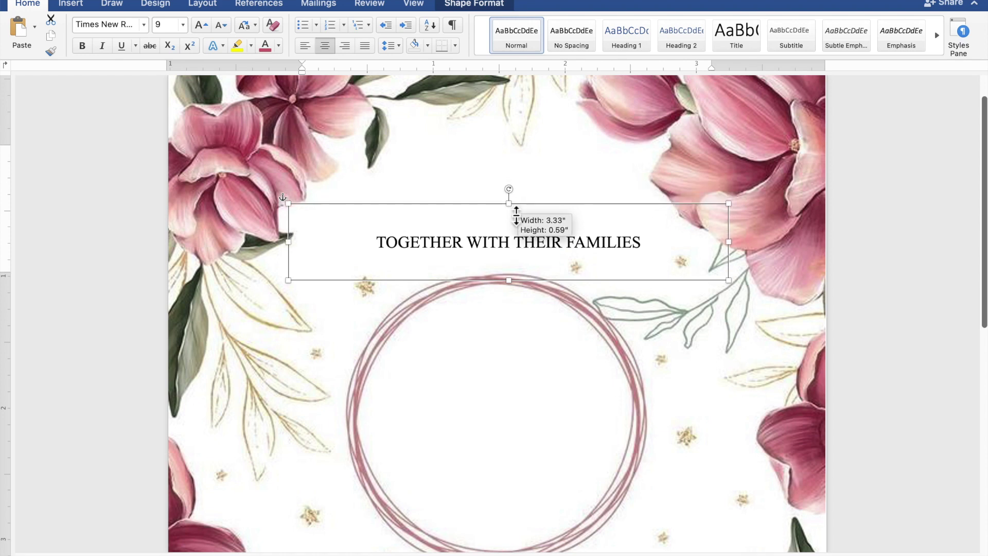
pyautogui.moveTo(517, 241); pyautogui.dragTo(503, 226)
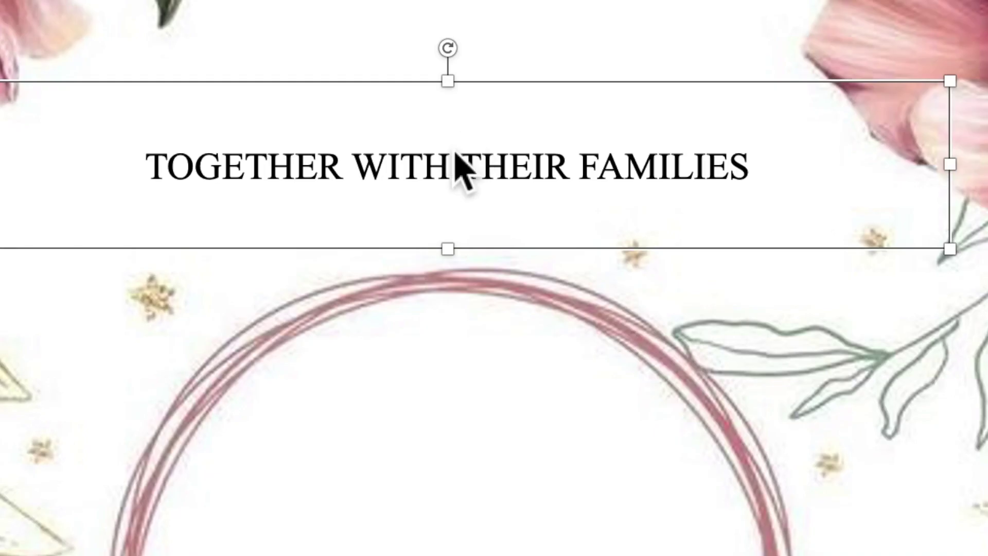
# - Duplicate the families text box and move the copy onto the pink circle
pyautogui.rightClick(497, 222)
pyautogui.click(478, 208)
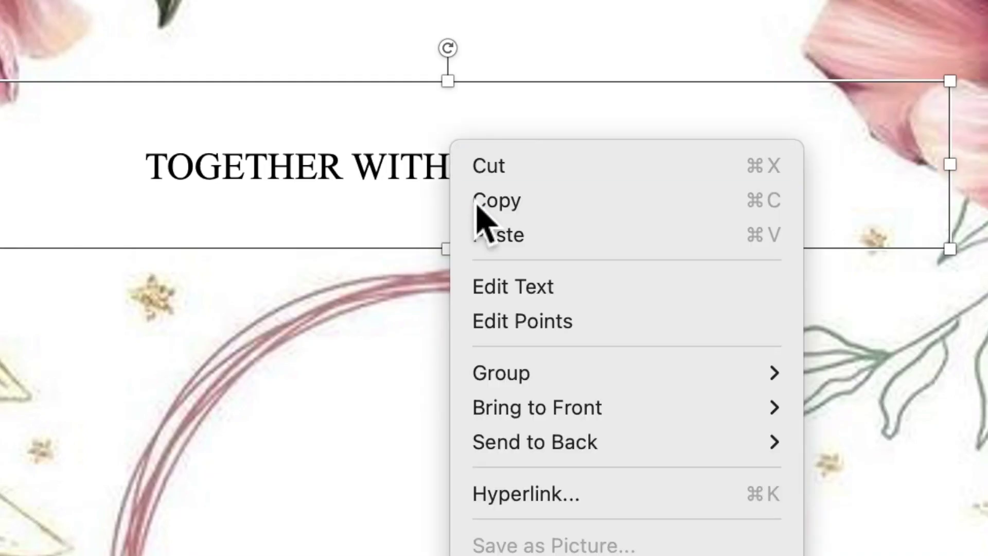
pyautogui.rightClick(432, 178)
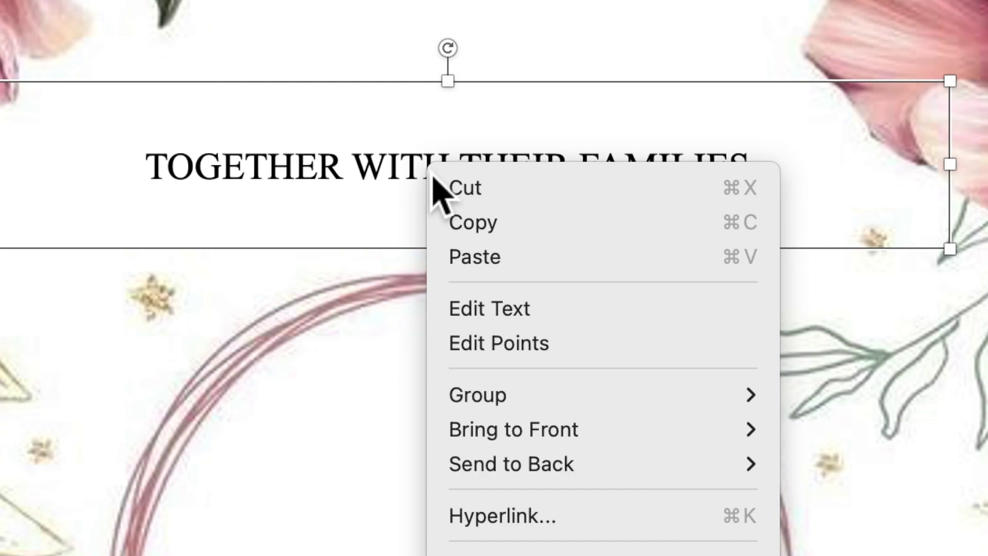
pyautogui.click(475, 259)
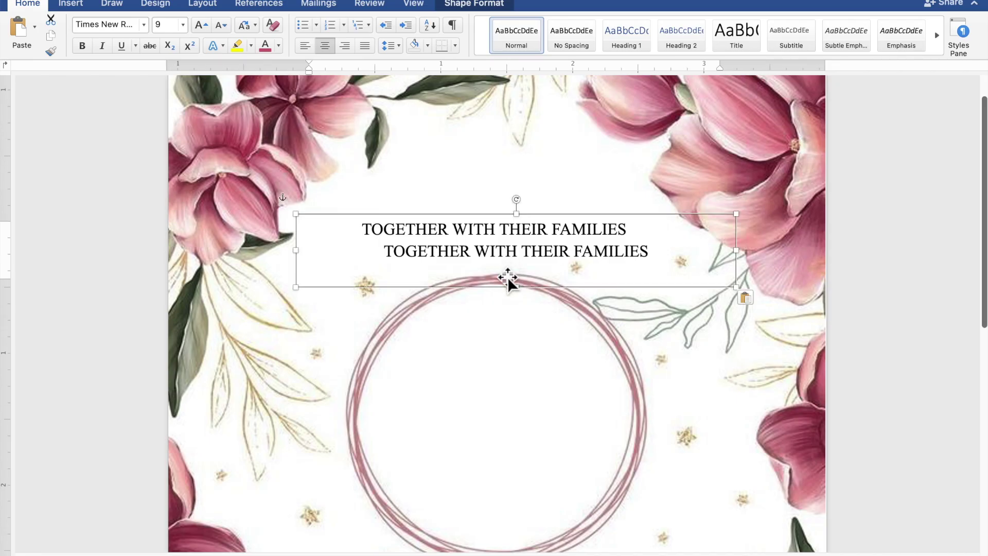
pyautogui.moveTo(507, 277); pyautogui.dragTo(501, 326)
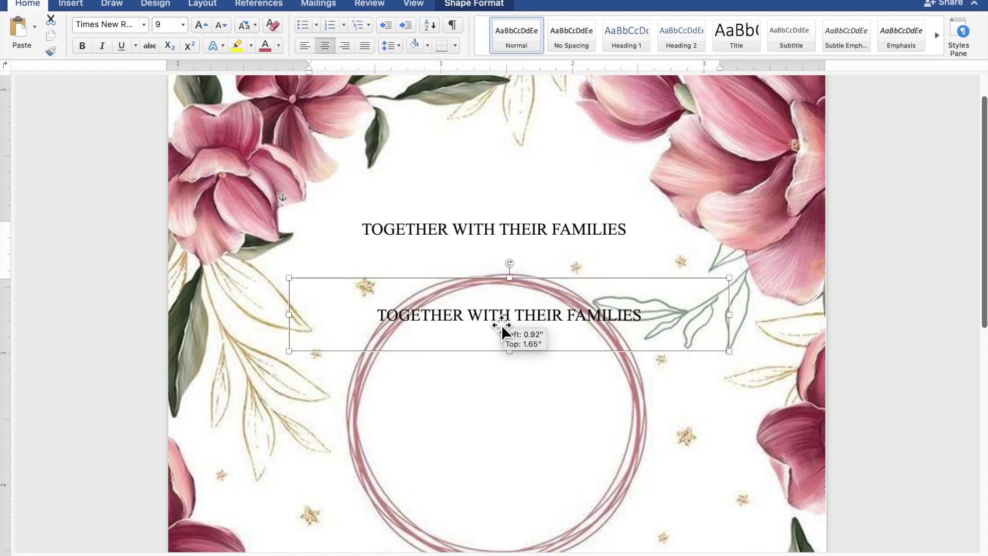
# - Stretch the copied box taller inside the circle and select its text
pyautogui.scroll(-3, 502, 324)
pyautogui.scroll(-1, 501, 322)
pyautogui.click(509, 280)
pyautogui.moveTo(516, 268); pyautogui.dragTo(516, 375)
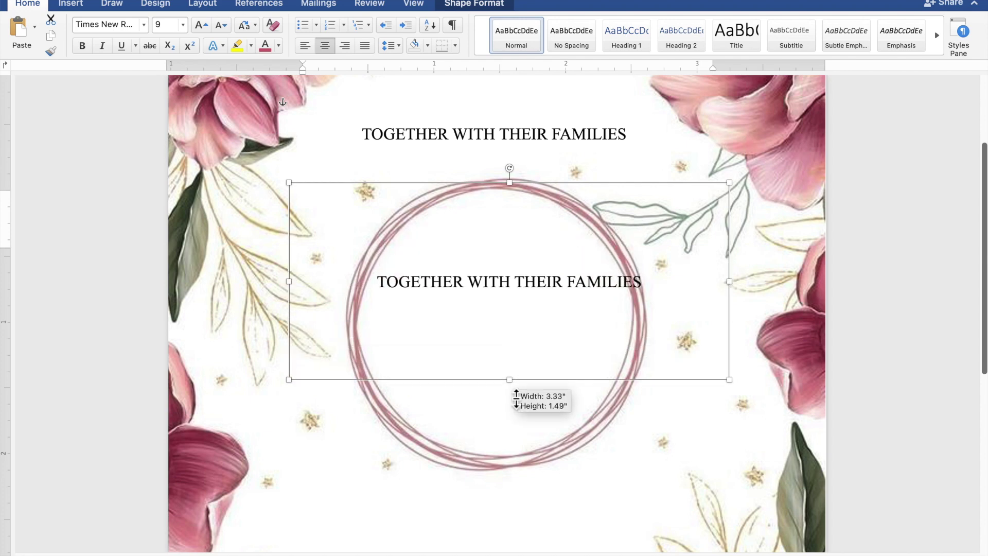
pyautogui.moveTo(516, 376); pyautogui.dragTo(516, 432)
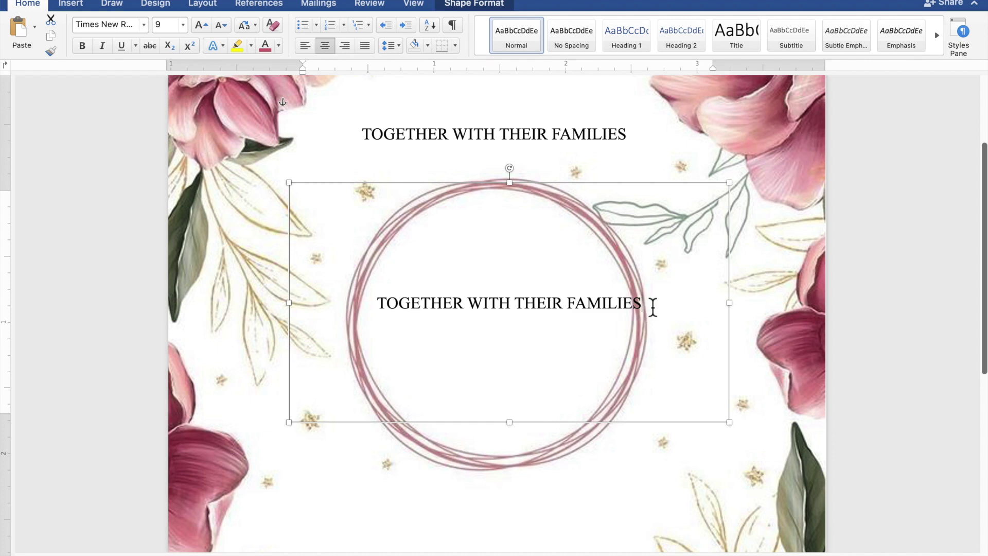
pyautogui.moveTo(650, 307); pyautogui.dragTo(426, 304)
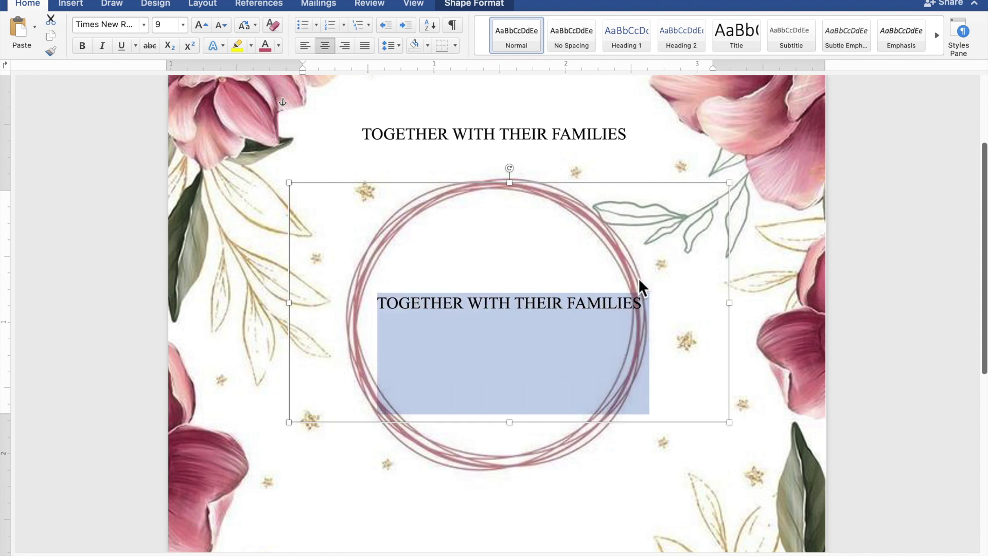
# - Replace the circle text with the groom's name, AND, and the bride's name on three lines, then select both names
pyautogui.write('K')
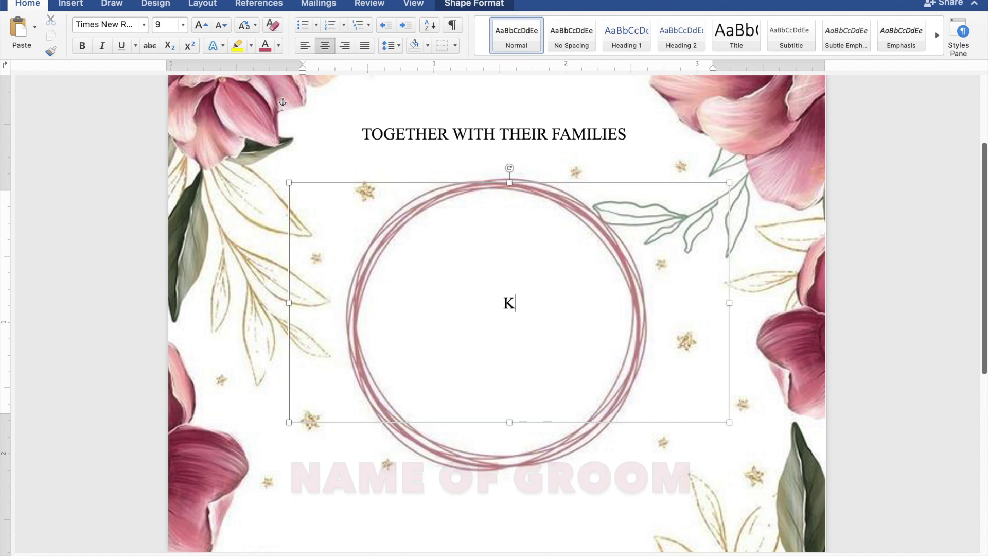
pyautogui.write('en')
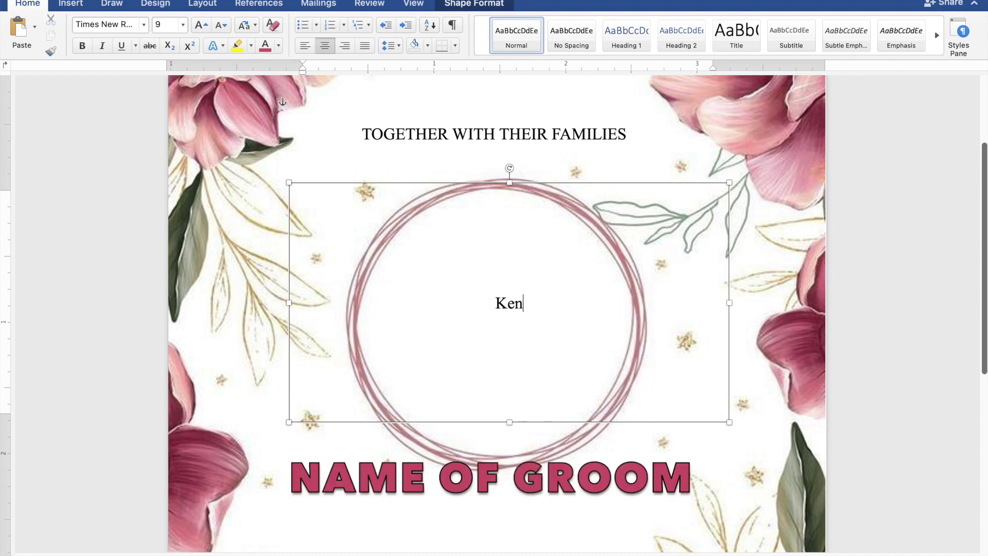
pyautogui.press('Return')
pyautogui.write('A')
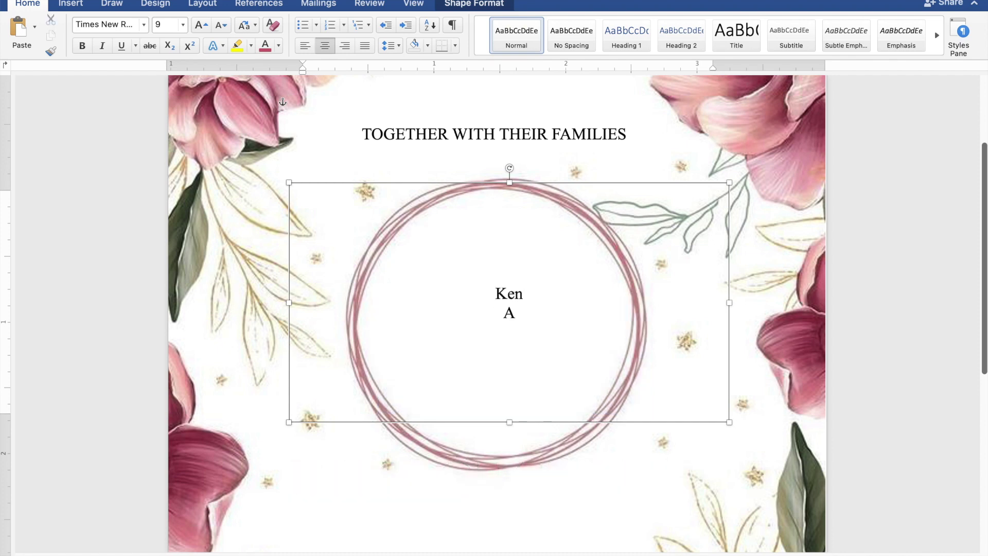
pyautogui.write('ND')
pyautogui.press('Return')
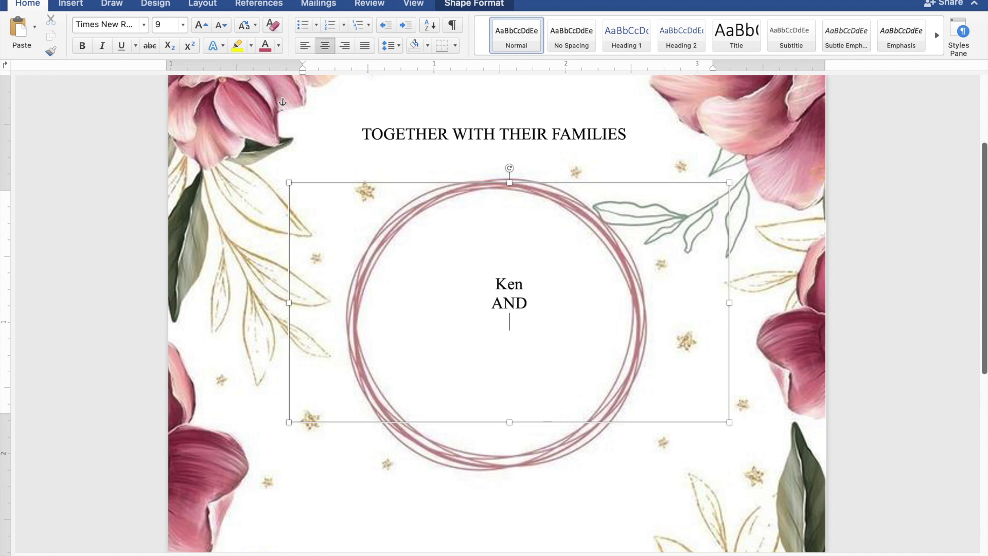
pyautogui.write('C')
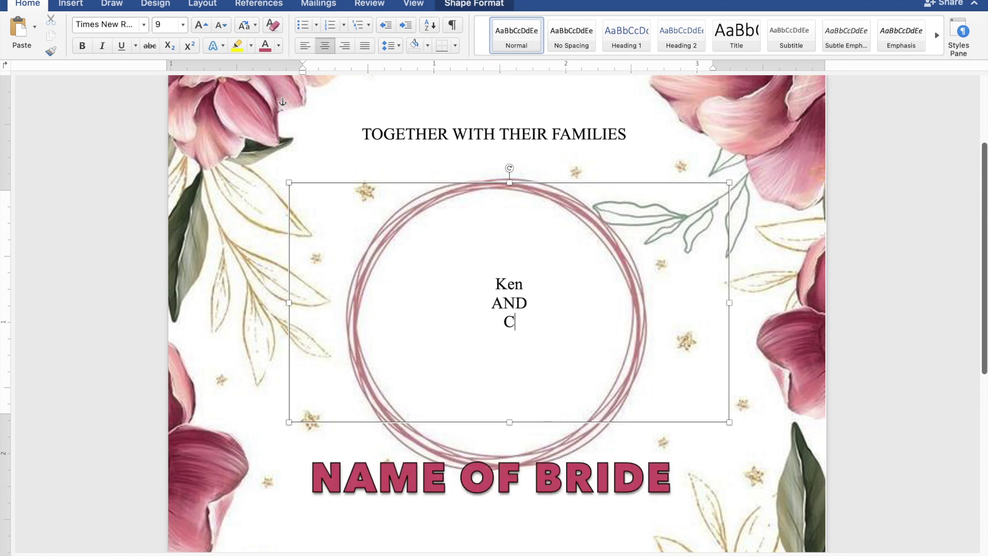
pyautogui.write('assy')
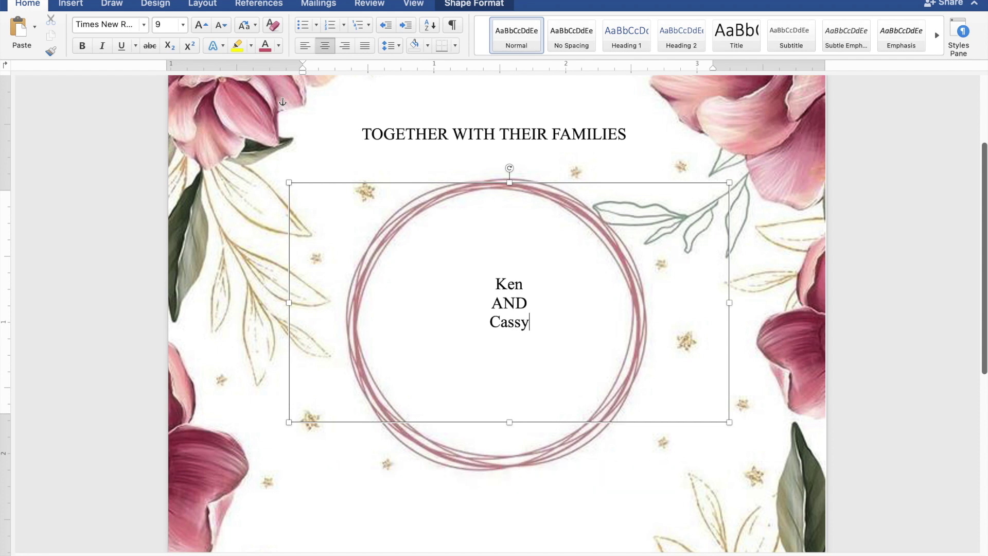
pyautogui.moveTo(523, 284); pyautogui.dragTo(492, 284)
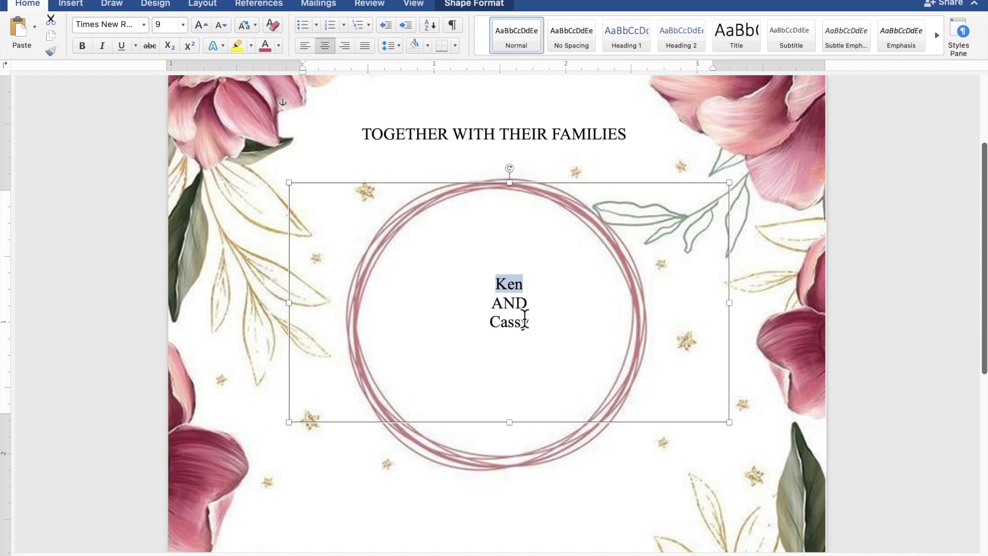
pyautogui.moveTo(535, 328); pyautogui.dragTo(490, 324)
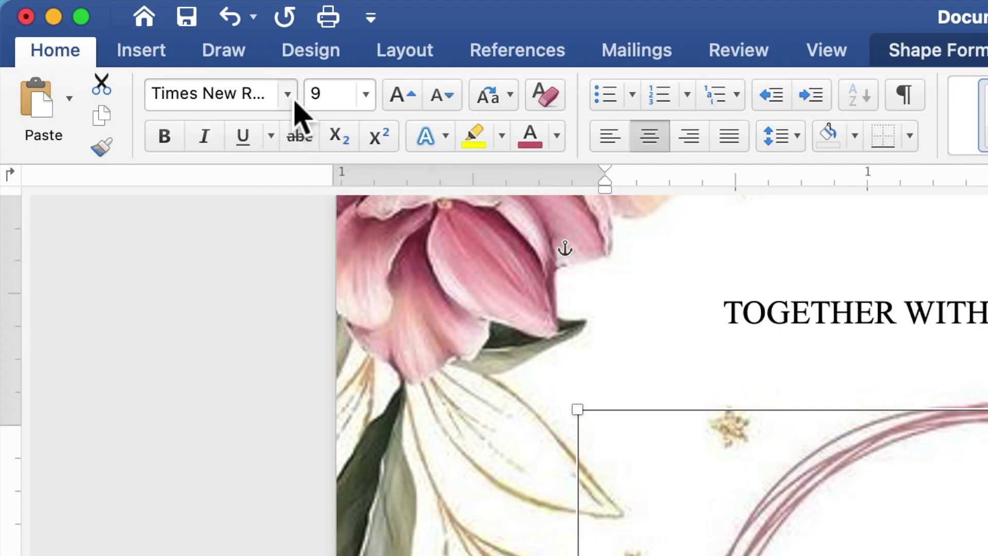
# - Format both names as 50 pt Edwardian Script ITC in the recent pink colour
pyautogui.click(288, 95)
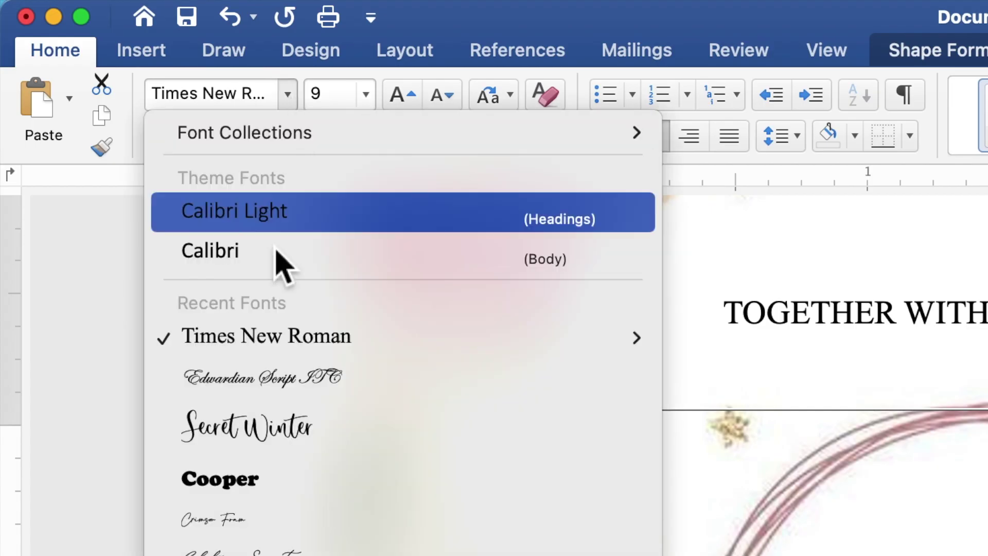
pyautogui.click(254, 396)
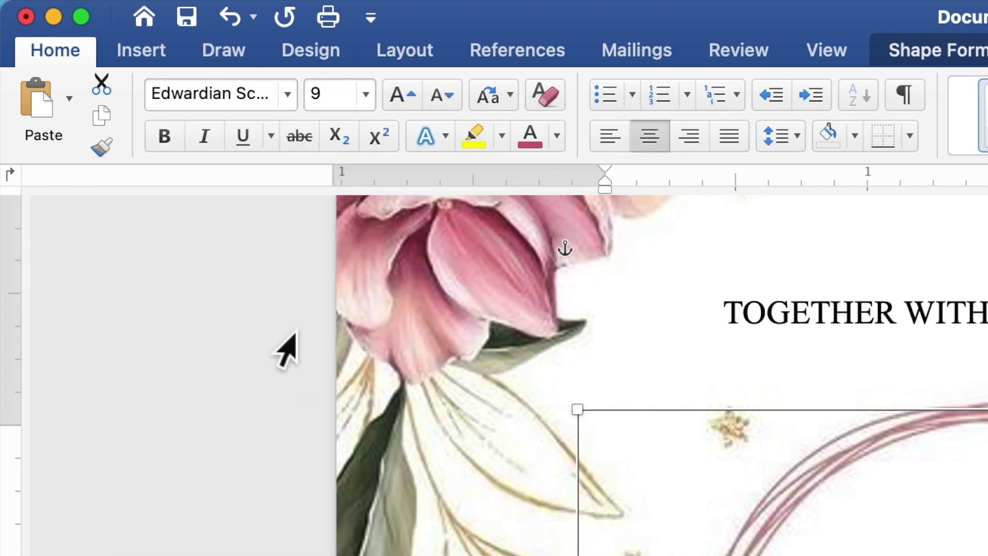
pyautogui.click(324, 98)
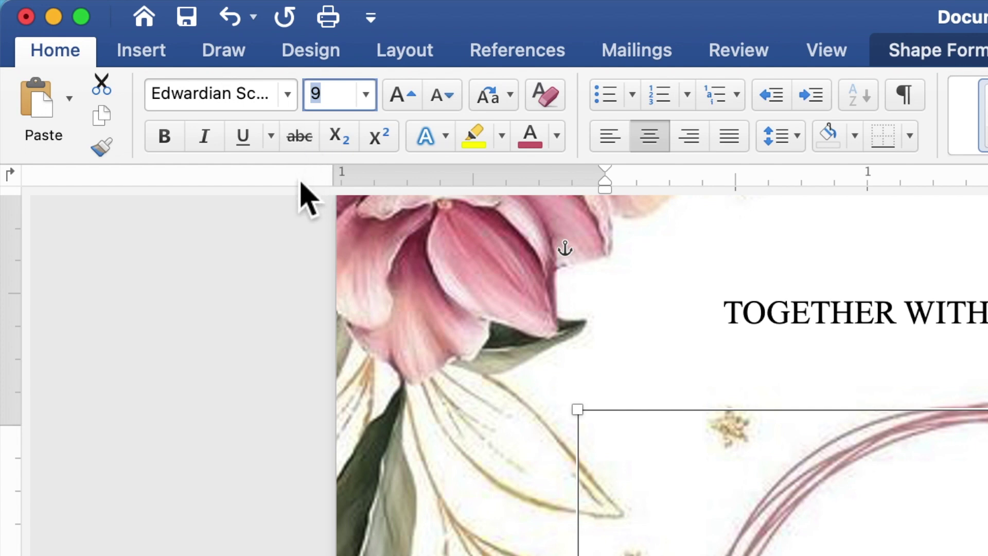
pyautogui.write('50')
pyautogui.press('Return')
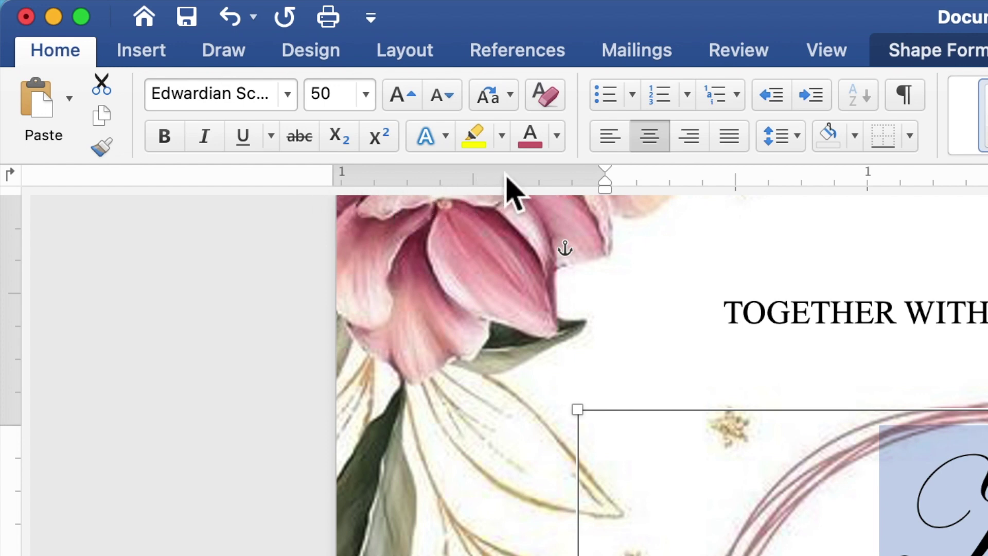
pyautogui.click(558, 139)
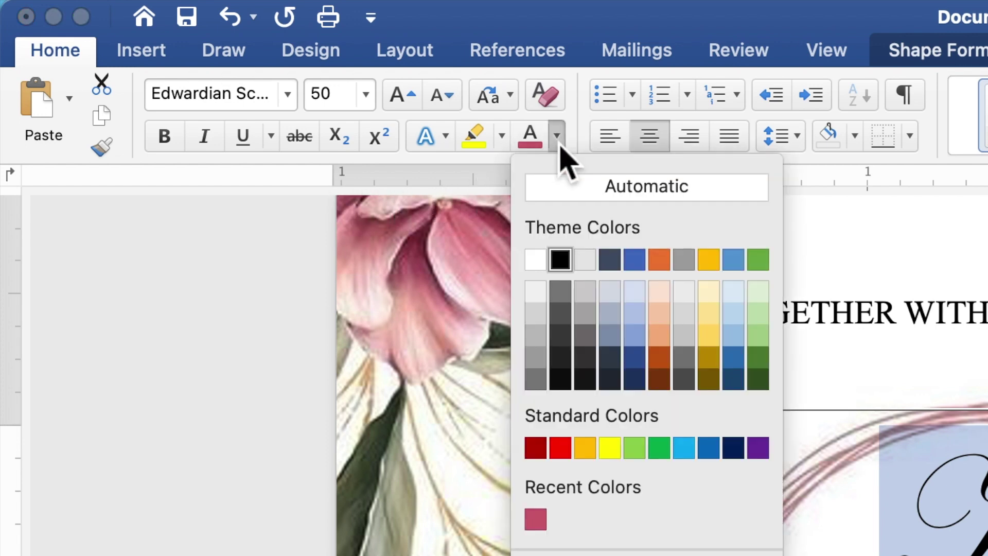
pyautogui.click(540, 520)
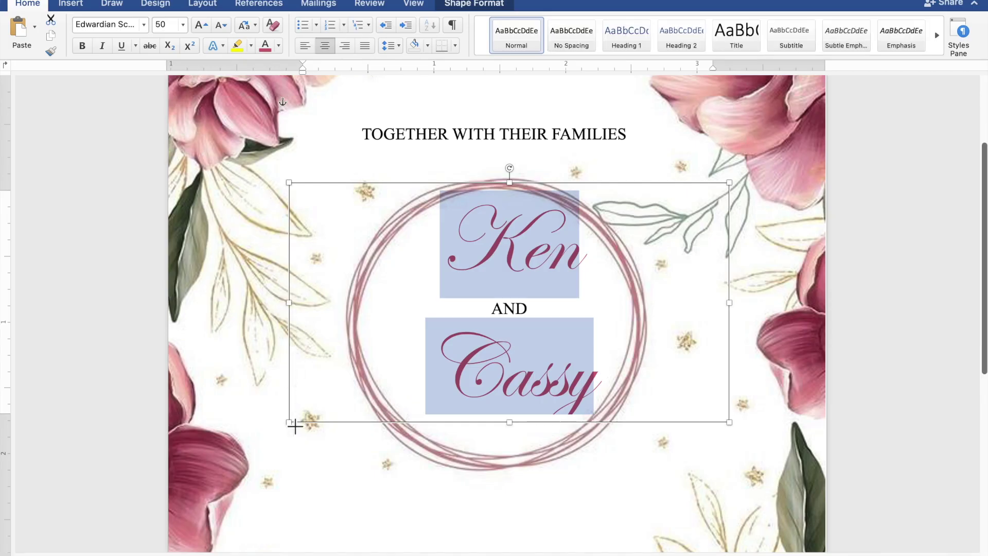
# - Enlarge the names box to 3.45" by 2.01" and centre it in the circle
pyautogui.moveTo(295, 426); pyautogui.dragTo(283, 455)
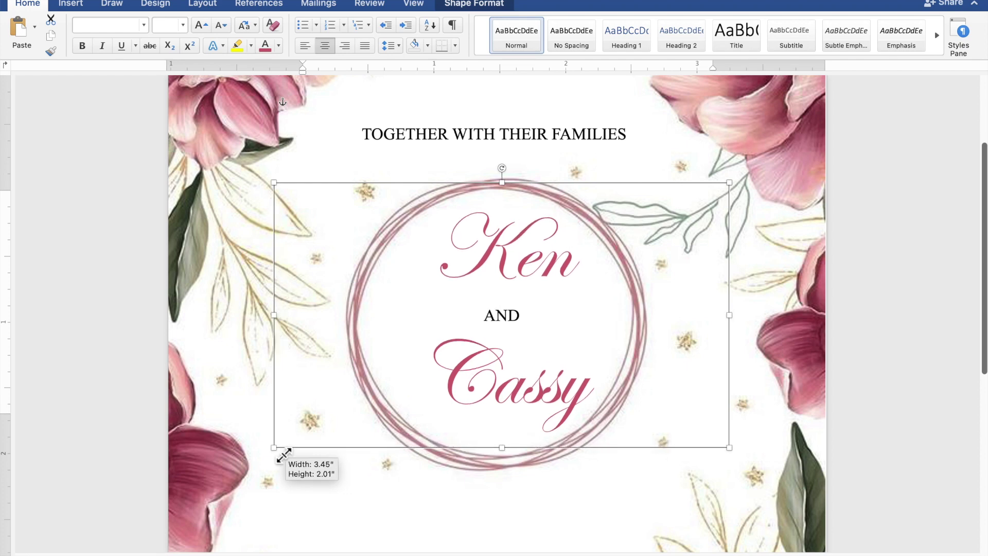
pyautogui.moveTo(284, 455); pyautogui.dragTo(284, 456)
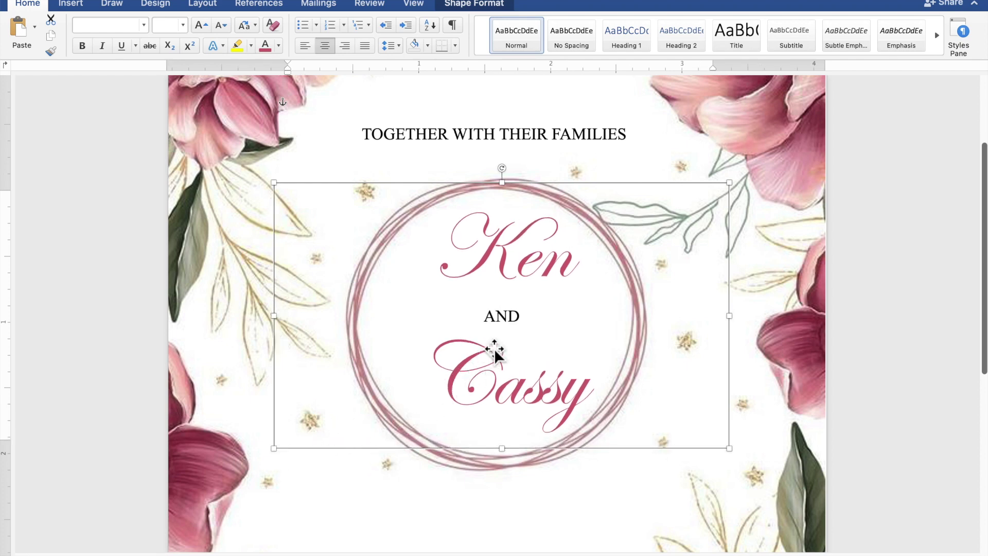
pyautogui.moveTo(495, 354); pyautogui.dragTo(473, 355)
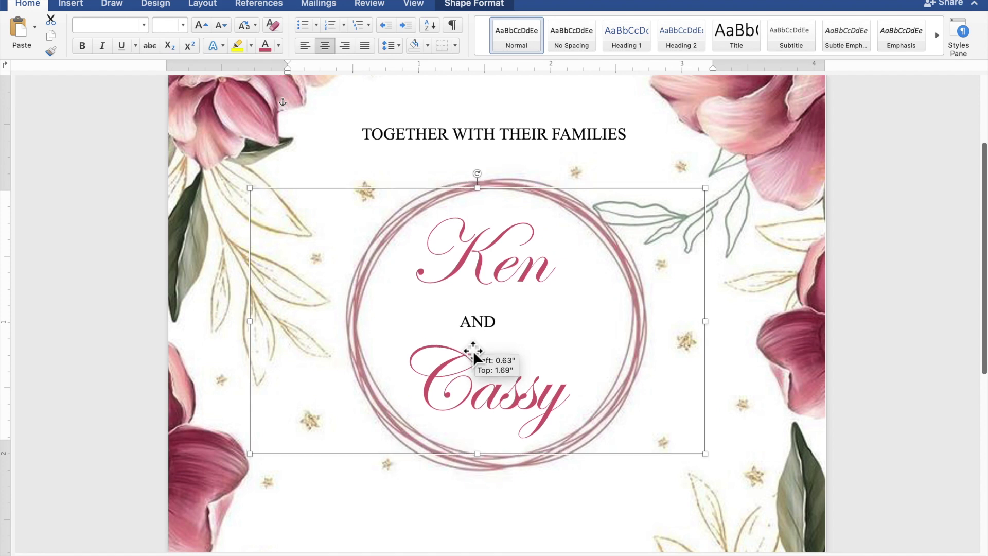
pyautogui.moveTo(474, 354); pyautogui.dragTo(474, 353)
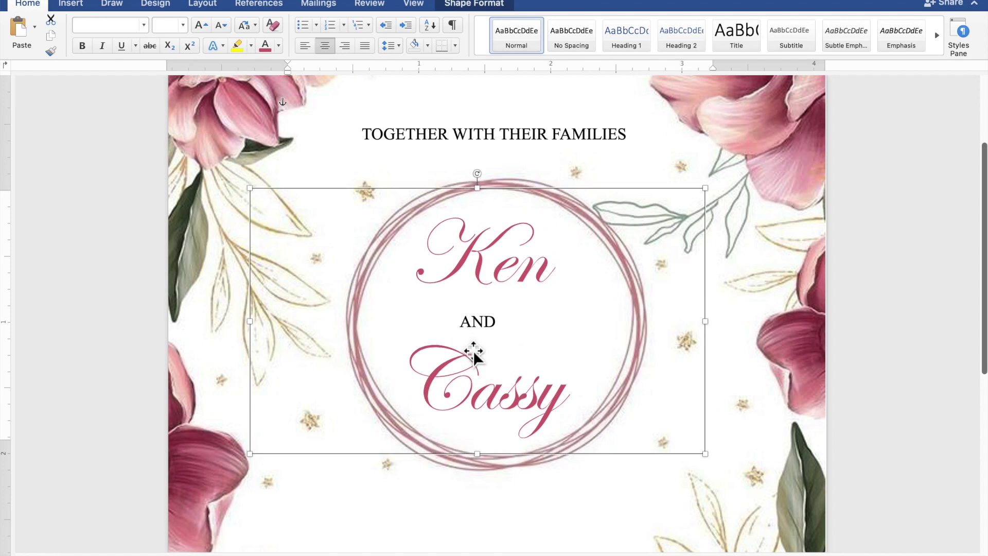
pyautogui.click(475, 144)
# - Paste a copy of the families line box below the circle, under the bride's name, and make it taller
pyautogui.rightClick(470, 141)
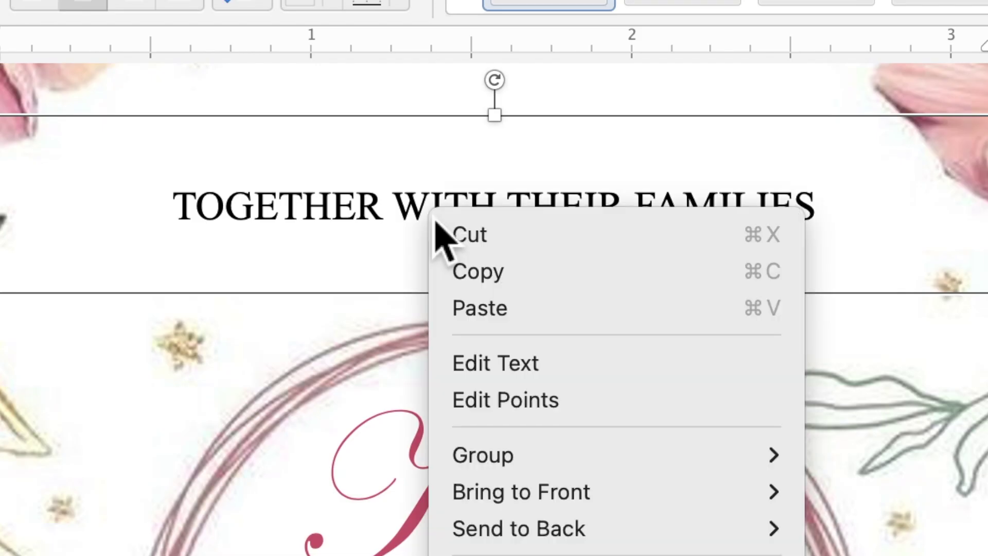
pyautogui.click(480, 279)
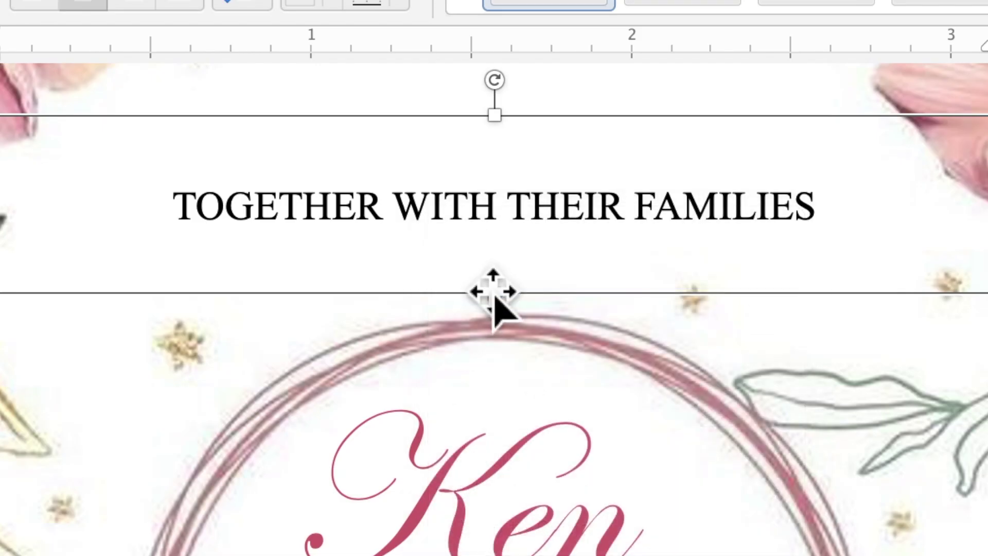
pyautogui.rightClick(434, 205)
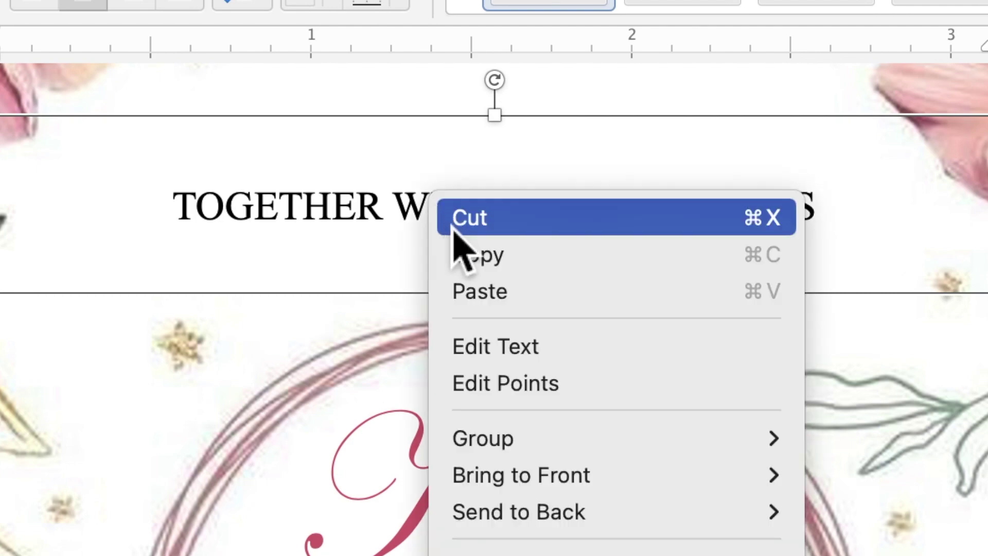
pyautogui.click(477, 291)
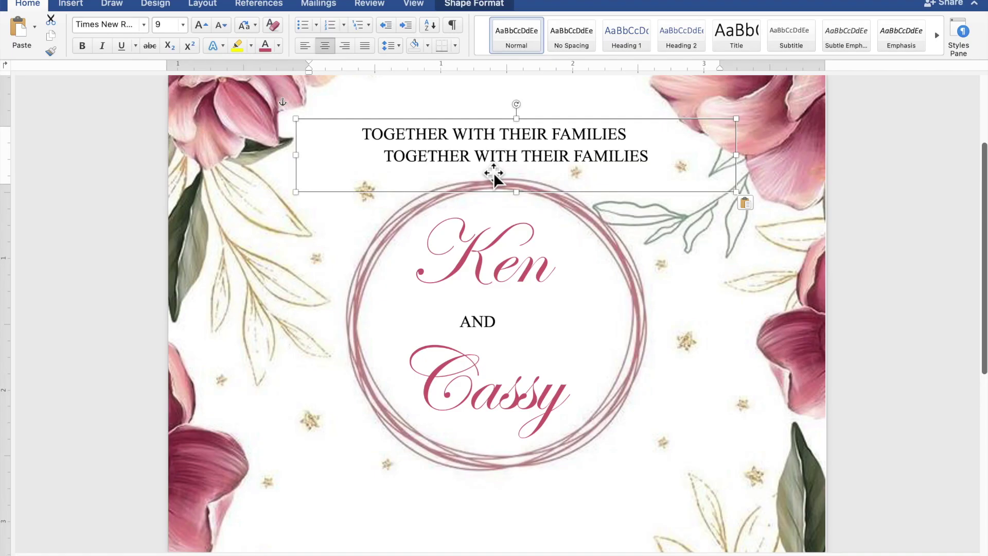
pyautogui.moveTo(485, 189); pyautogui.dragTo(441, 460)
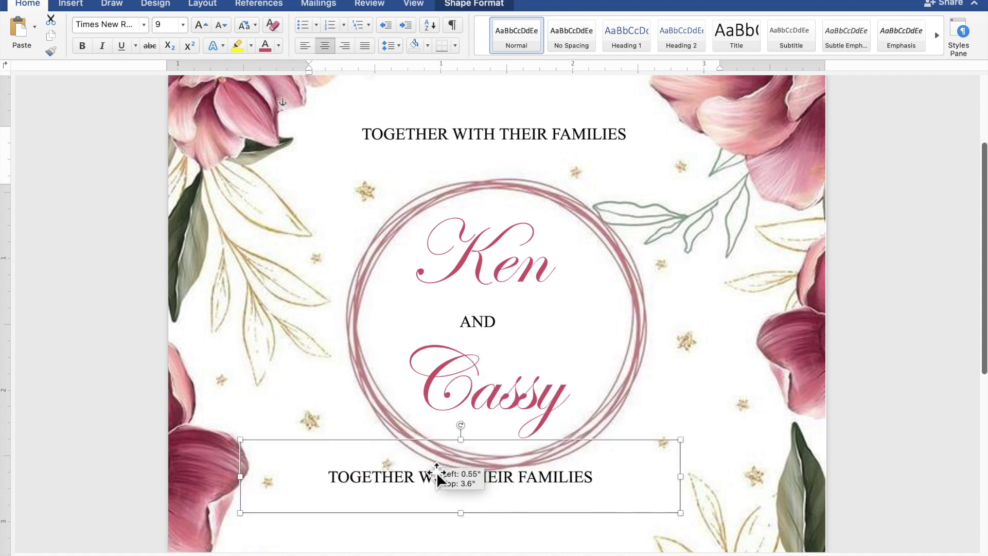
pyautogui.moveTo(441, 459); pyautogui.dragTo(457, 496)
pyautogui.scroll(-2, 457, 494)
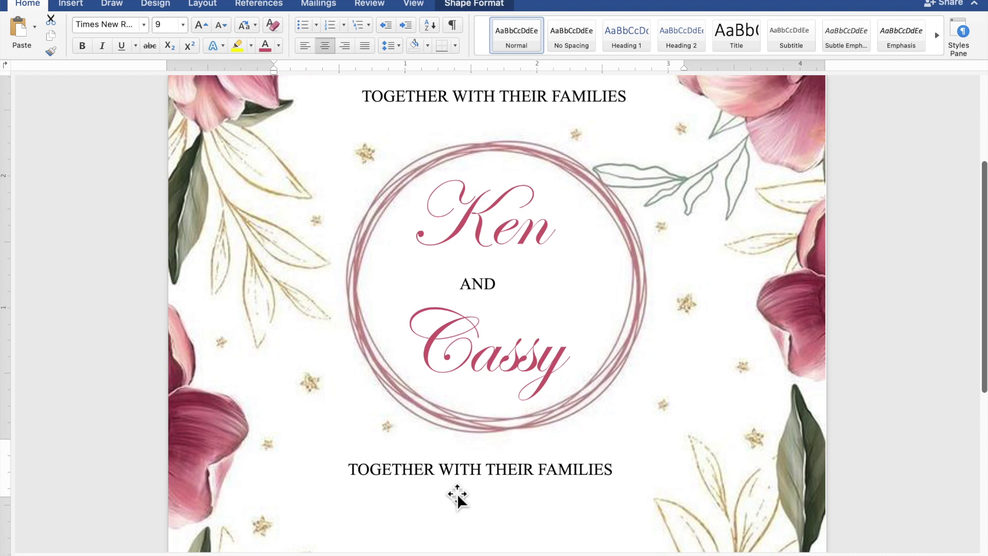
pyautogui.scroll(-5, 456, 493)
pyautogui.scroll(-5, 456, 493)
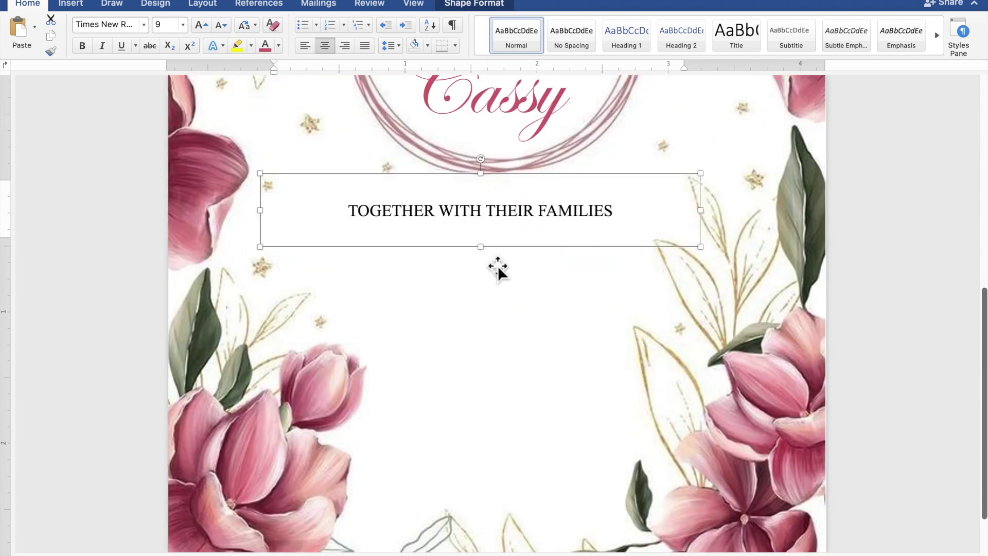
pyautogui.moveTo(490, 248); pyautogui.dragTo(494, 448)
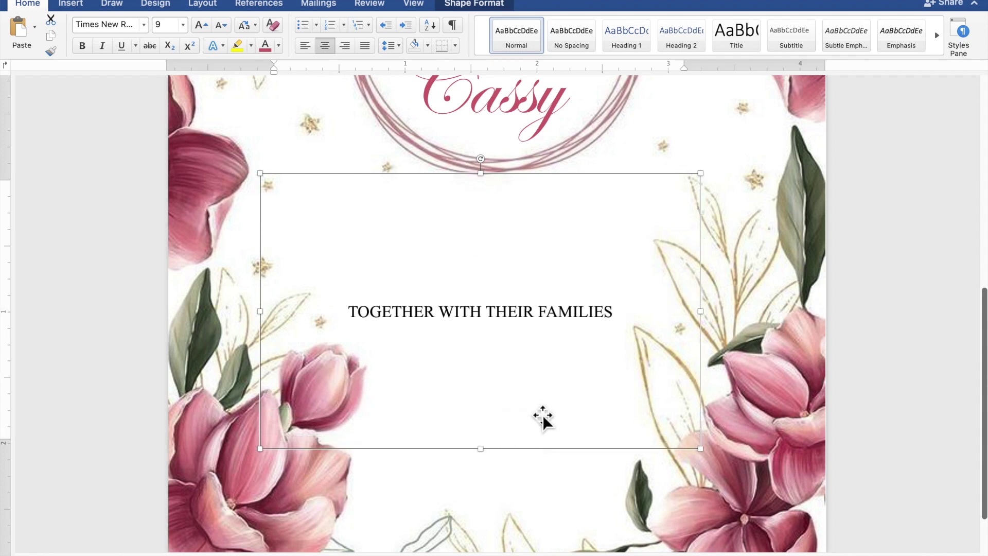
# - Replace the lower families line with 'REQUEST THE PLEASURE OF YOUR PRESENCE' / 'THEY JOYFULLY UNITE IN MARRIAGE'
pyautogui.click(606, 313)
pyautogui.moveTo(626, 314); pyautogui.dragTo(391, 319)
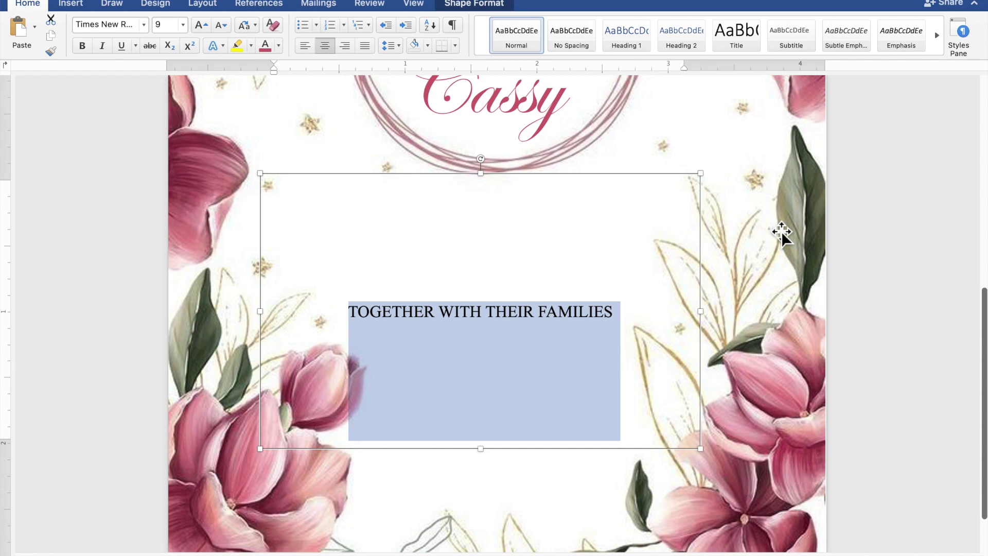
pyautogui.write('REQUEST THE ')
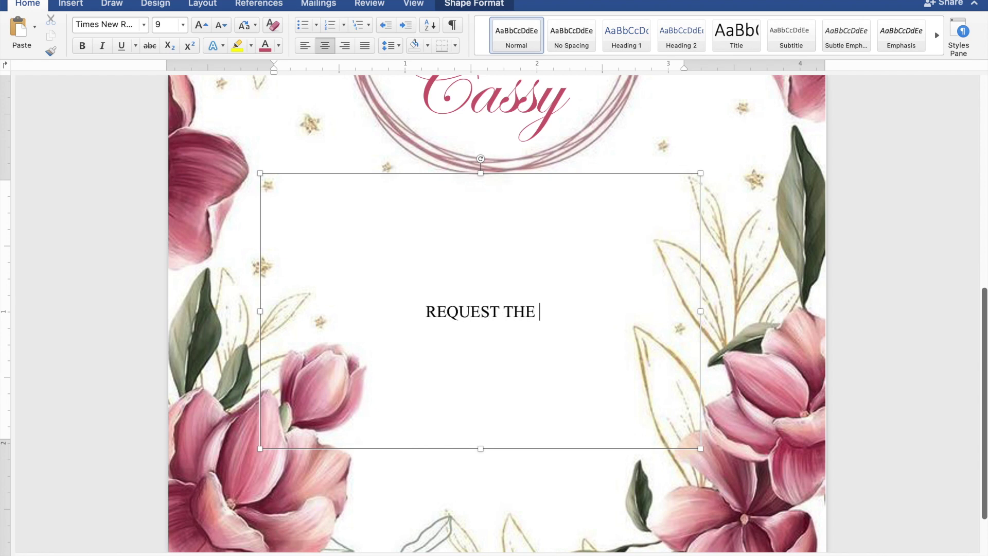
pyautogui.write('PLEASURE OF YOUR ')
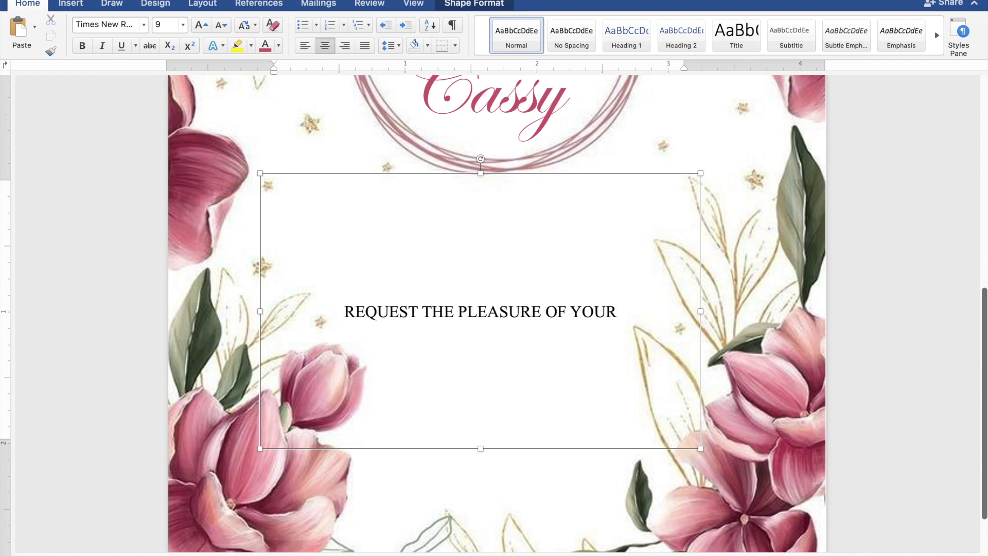
pyautogui.write('PRESENCE')
pyautogui.press('Return')
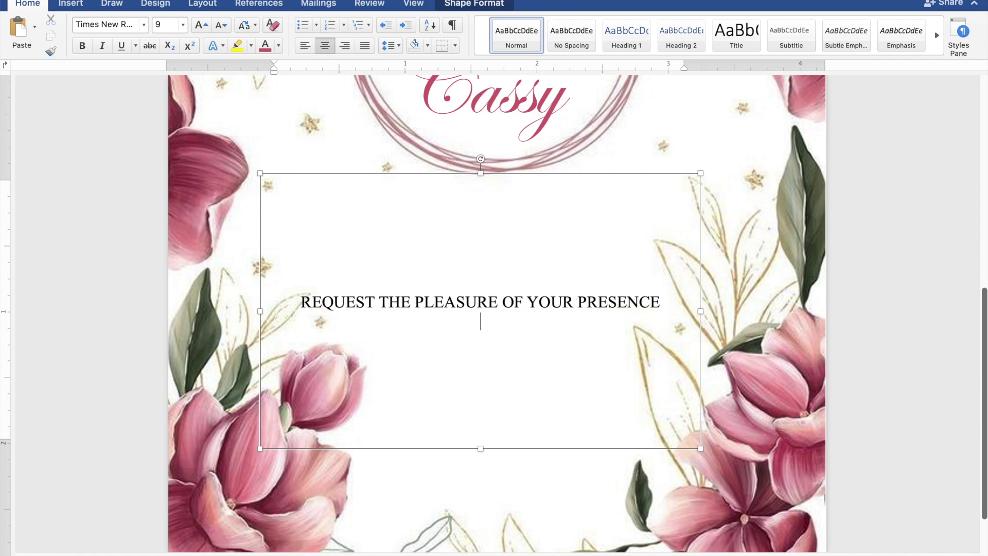
pyautogui.write('AS THEY ')
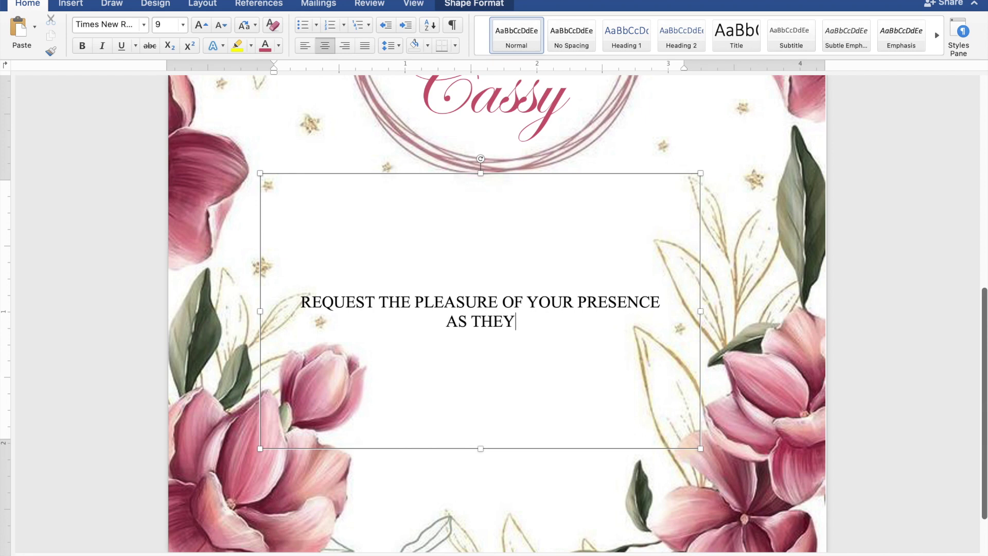
pyautogui.write('JOYFULLY ')
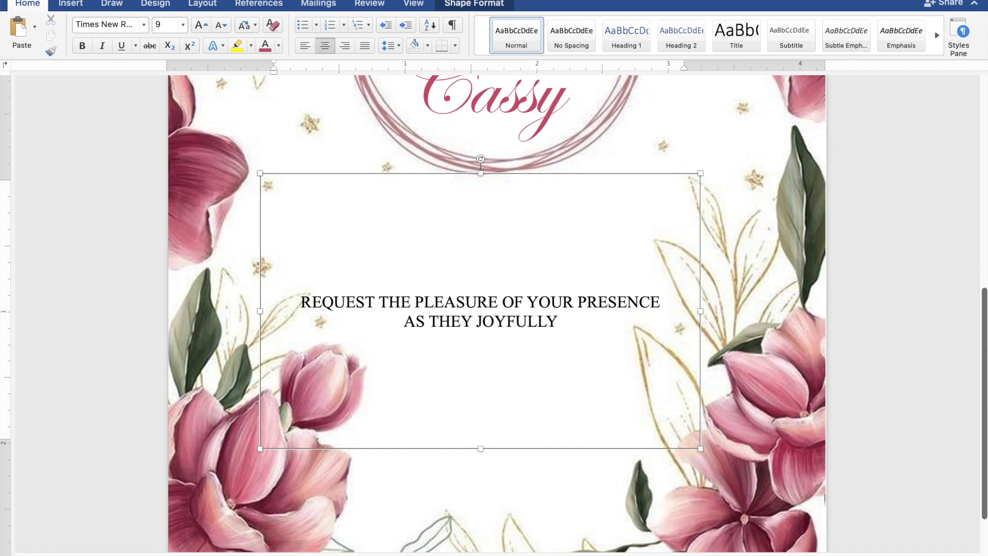
pyautogui.write('UNITE I')
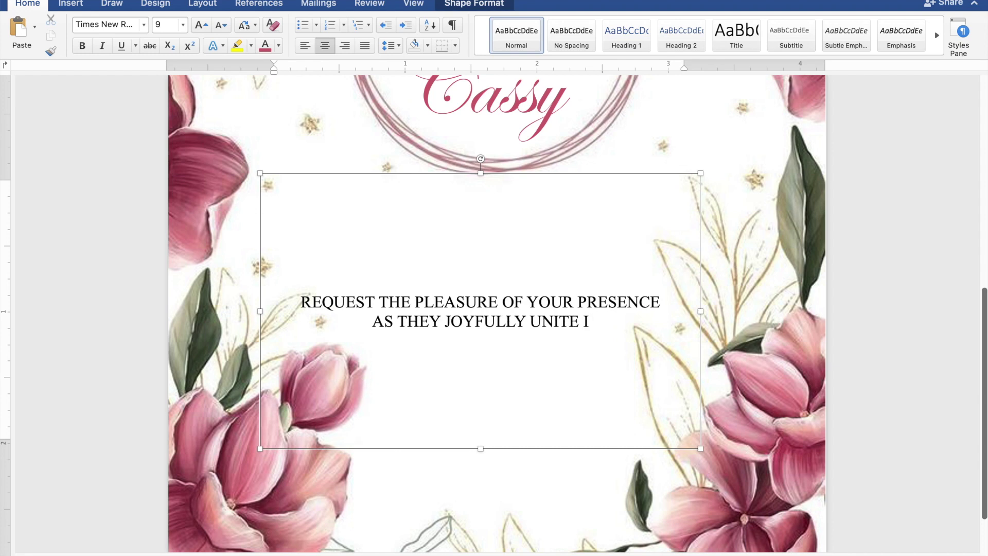
pyautogui.write('N MARRIAGE')
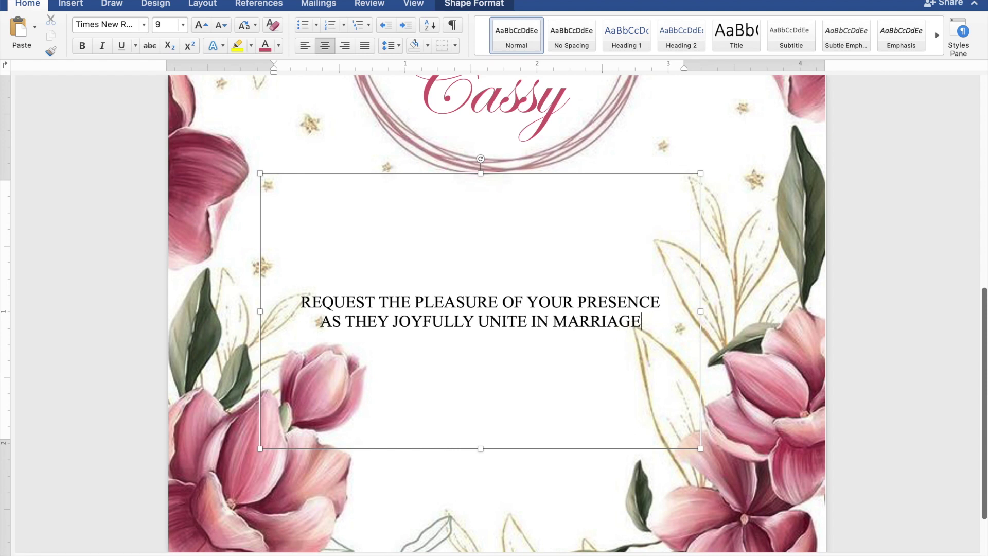
# - Add a new line reading SUNDAY below the marriage line, ready for the ceremony details
pyautogui.press('Return')
pyautogui.press('Return')
pyautogui.write('SUNDAY')
pyautogui.press('Return')
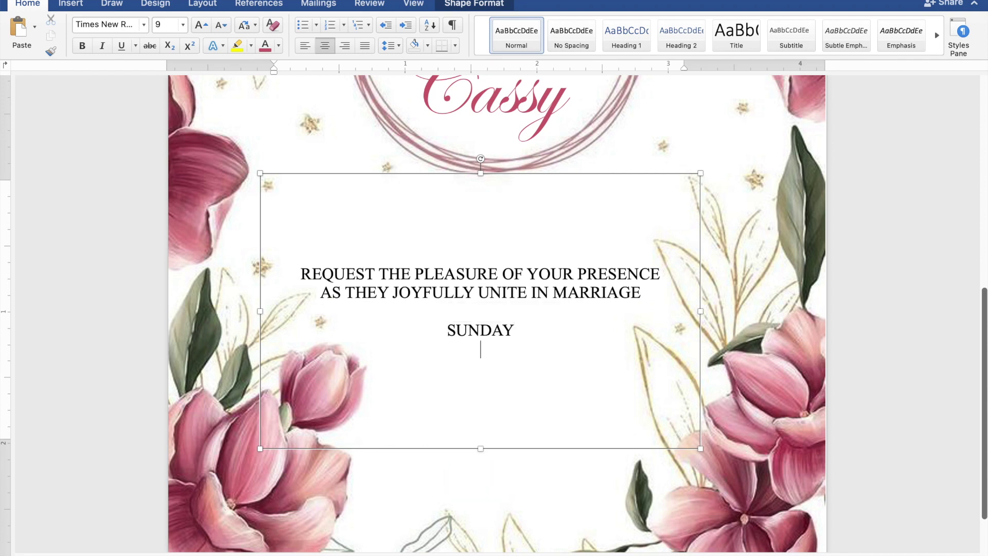
# - Type NOVEMBER 26, 2023 and 10:00 IN THE MORNING on separate lines below SUNDAY
pyautogui.write('NOV')
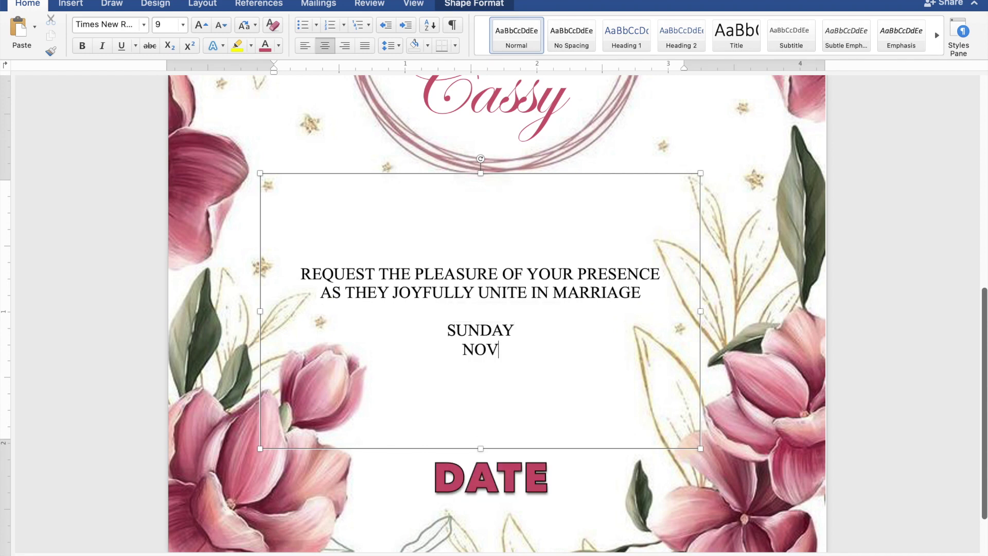
pyautogui.write('EMB')
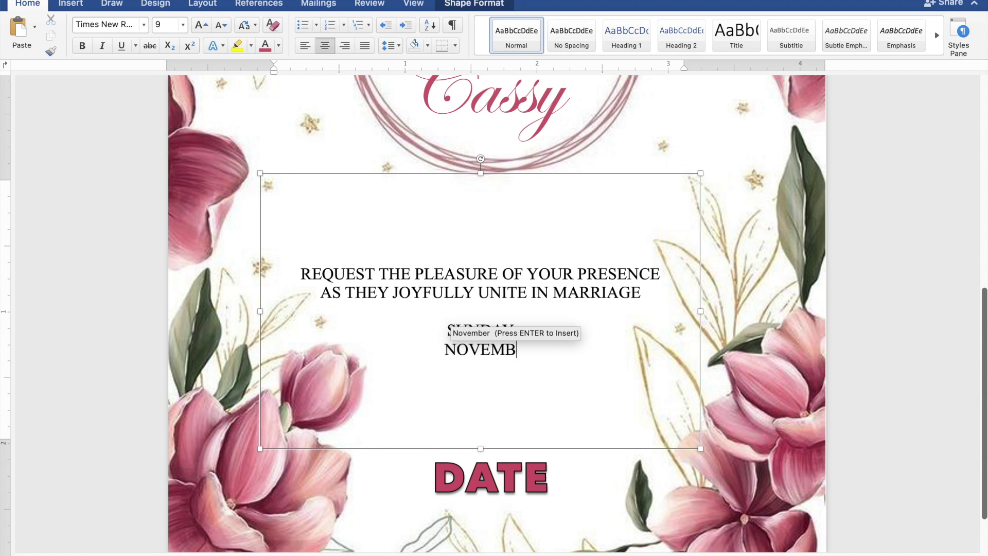
pyautogui.write('ER 26, ')
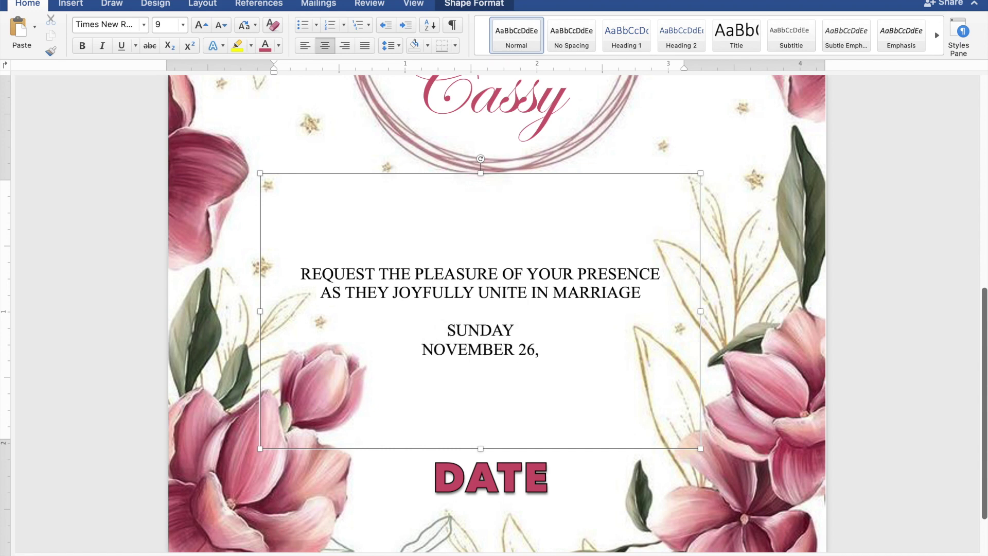
pyautogui.write('2023')
pyautogui.press('Return')
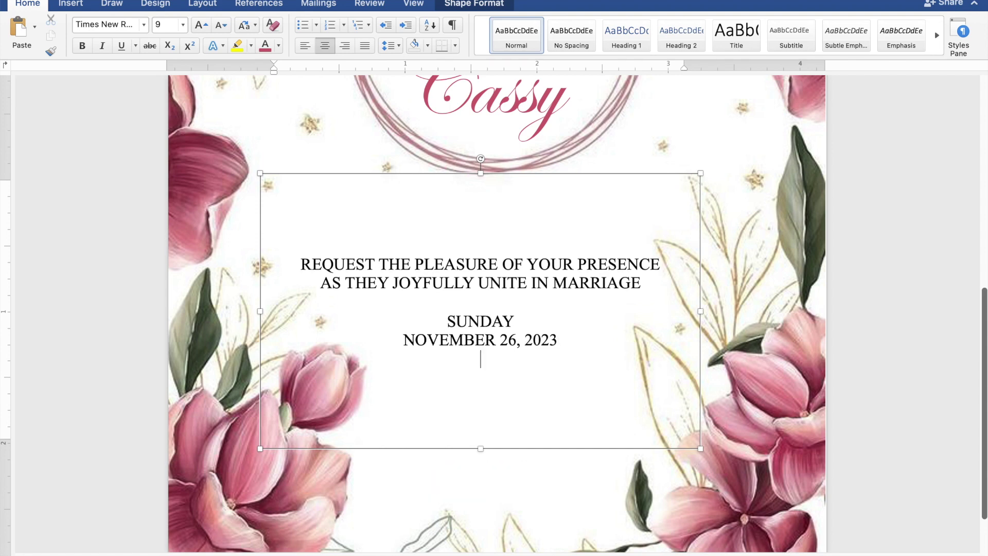
pyautogui.write('10:00 IN T')
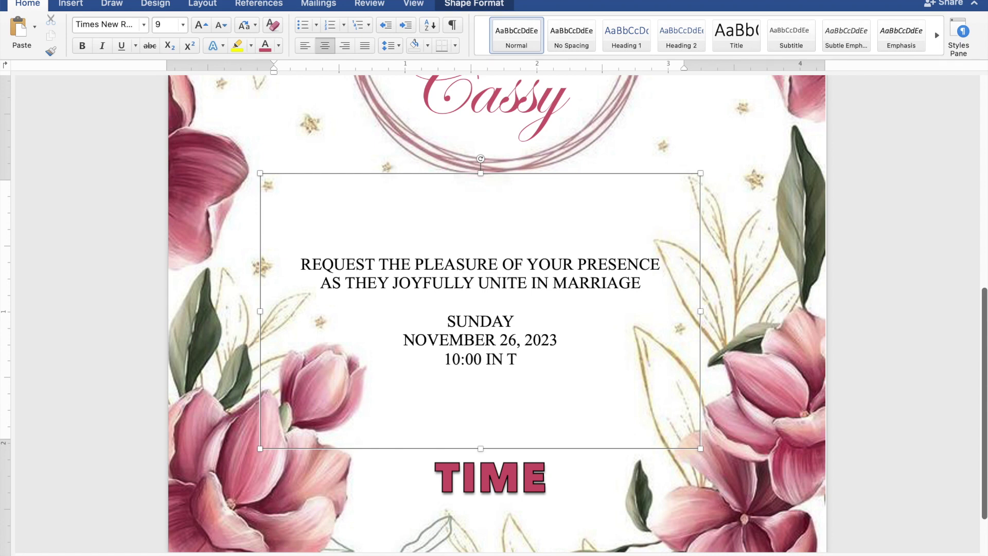
pyautogui.write('HE ')
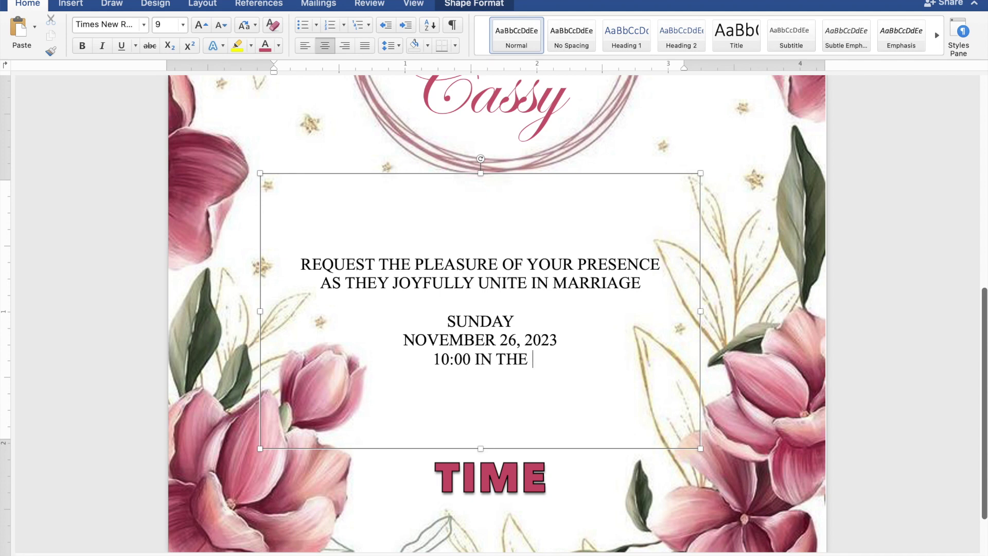
pyautogui.write('MORNING')
pyautogui.press('Return')
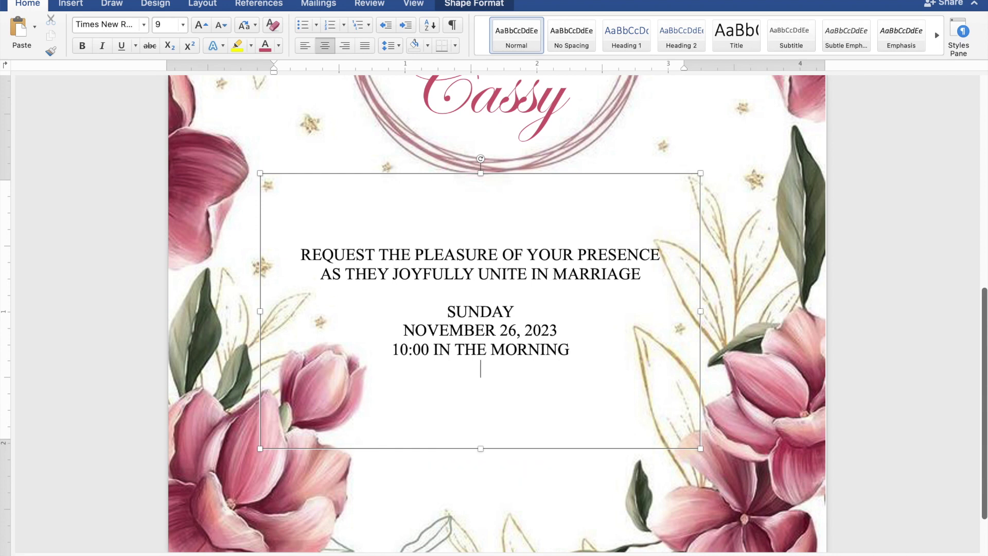
# - Add ST. THOMAS AQUINAS PARISH CHURCH and, below it, MANGALDAN, PANGASINAN
pyautogui.write('ST.')
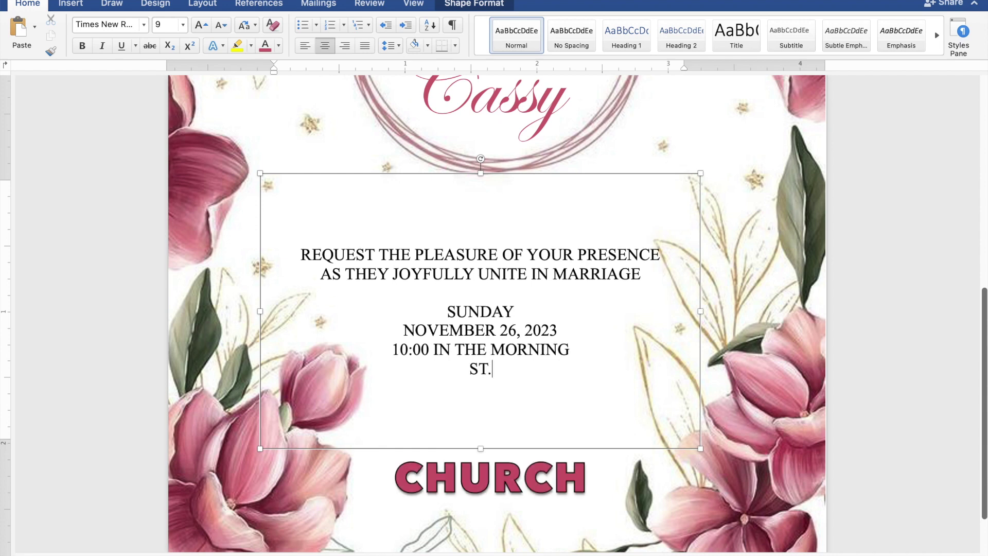
pyautogui.write(' THOMAS AQUINAS ')
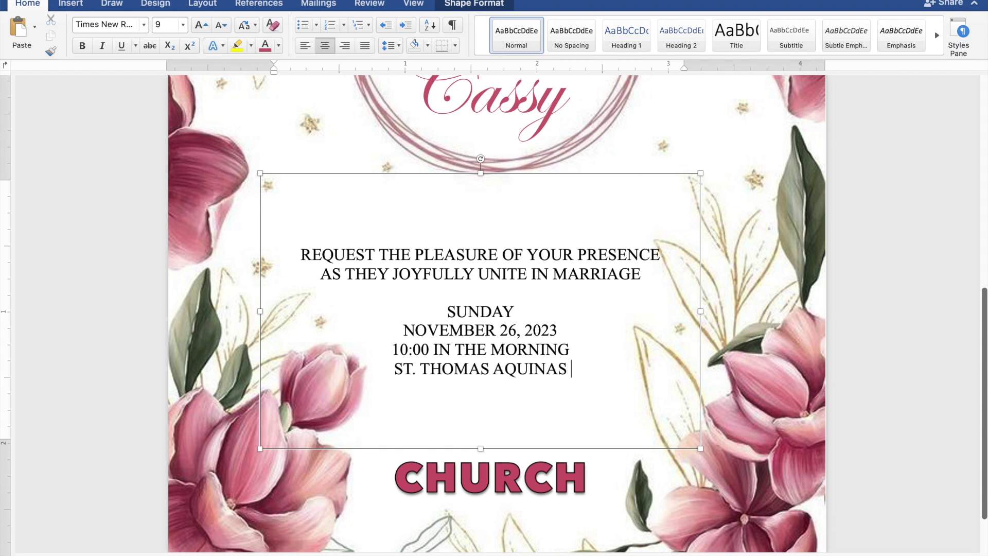
pyautogui.write('PARISH ')
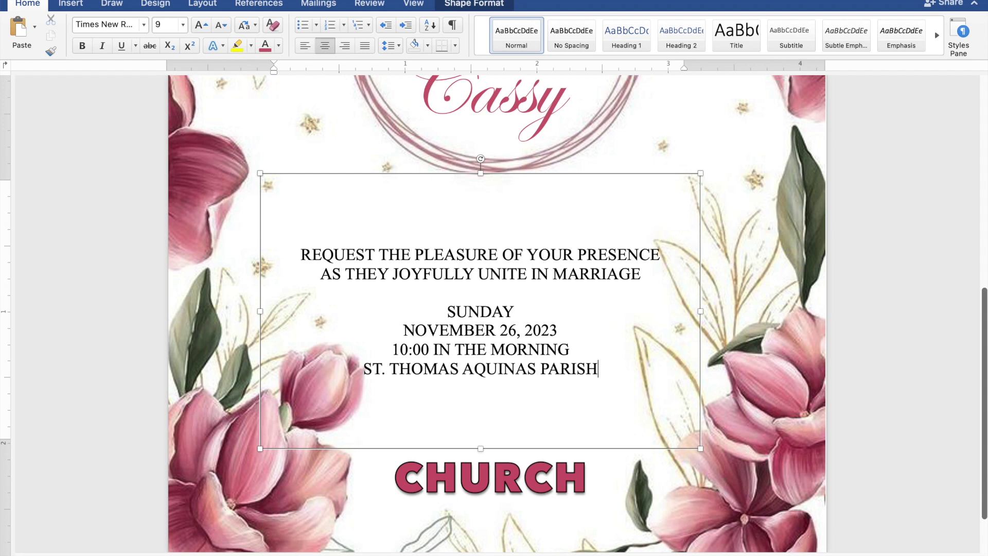
pyautogui.write('CH')
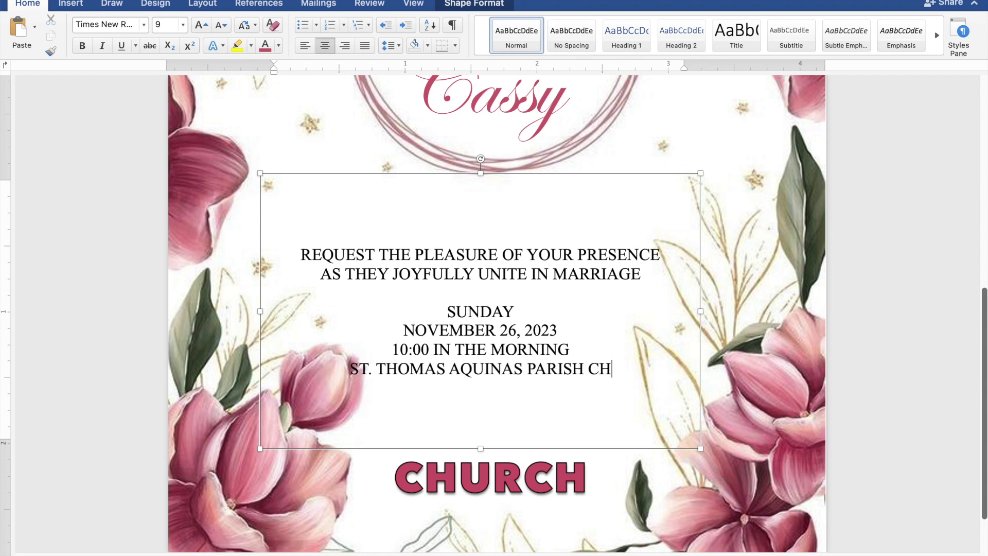
pyautogui.write('UR')
pyautogui.write('CH')
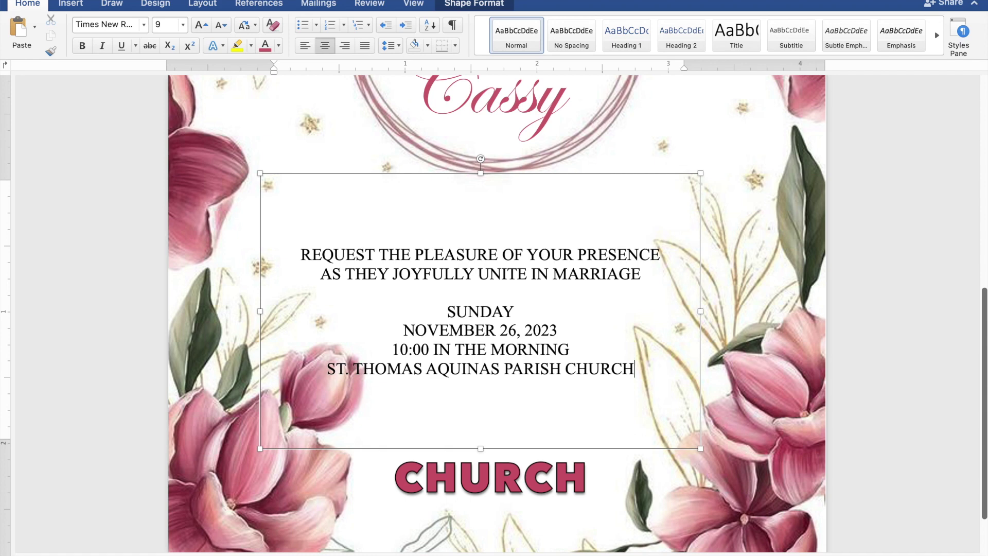
pyautogui.press('Return')
pyautogui.write('ANGALDAN')
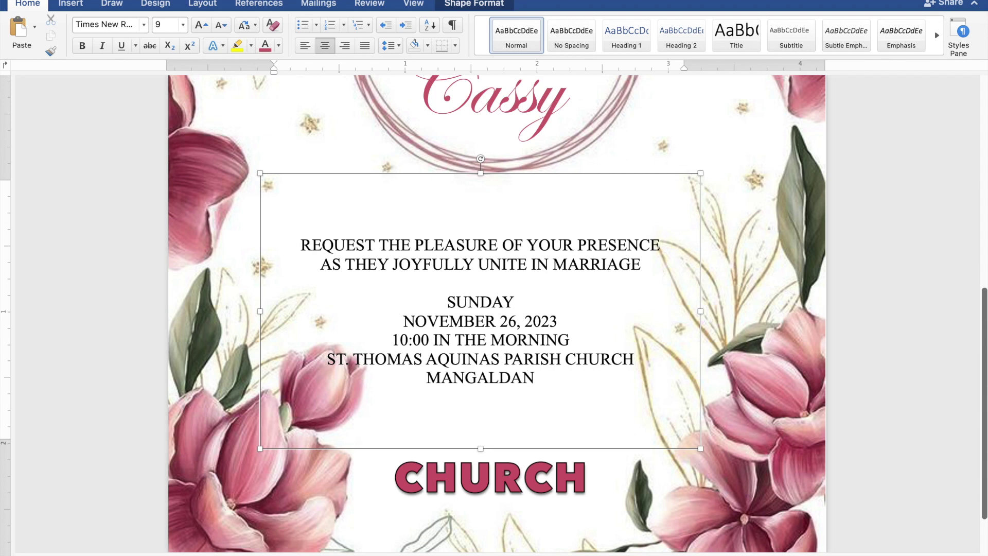
pyautogui.write(', PANGASINAN')
# - Add 'Reception to follow' after a blank line below the town
pyautogui.press('Return')
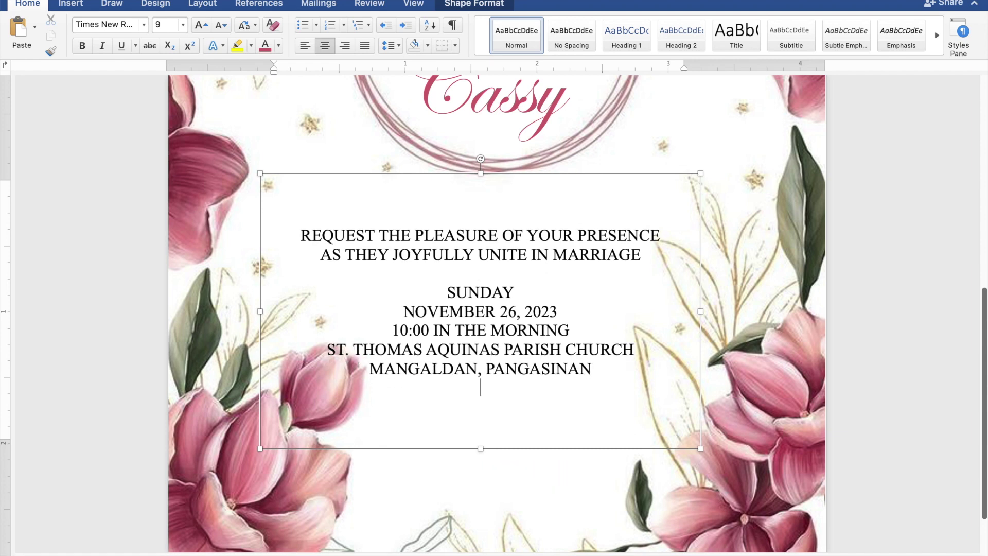
pyautogui.press('Return')
pyautogui.write('Reception to follow')
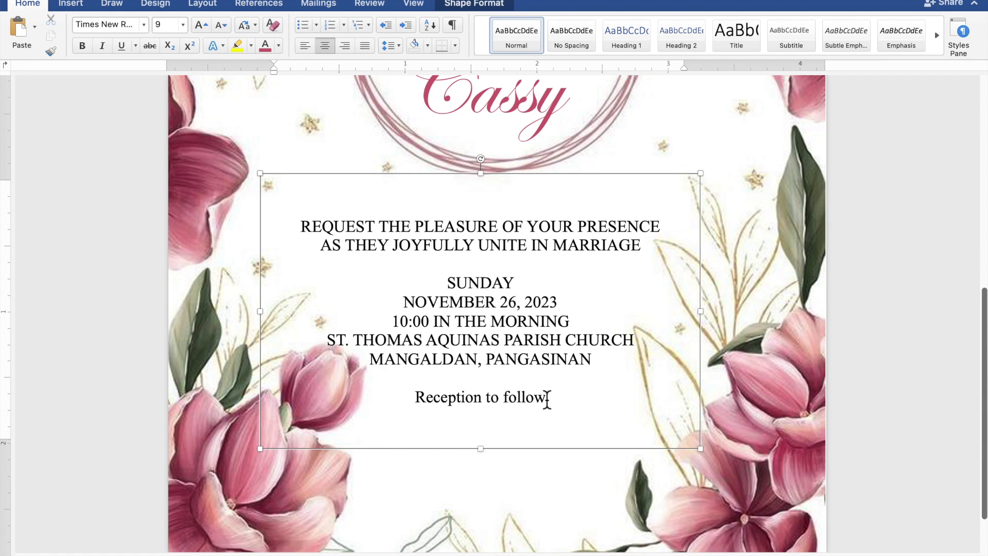
# - Select the 'Reception to follow' line
pyautogui.moveTo(547, 399); pyautogui.dragTo(470, 400)
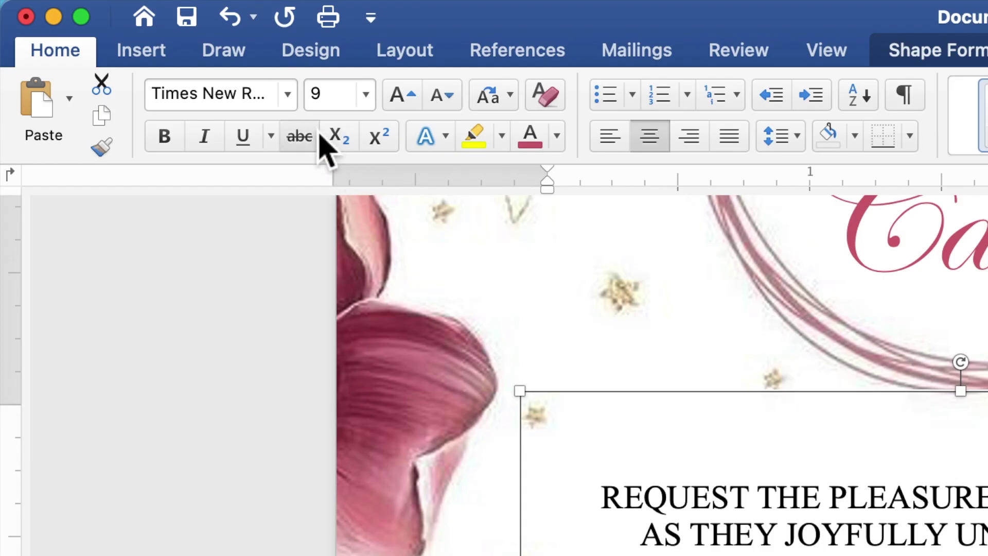
# - Format 'Reception to follow' as Edwardian Script ITC, size 20, in the names' pink
pyautogui.click(290, 97)
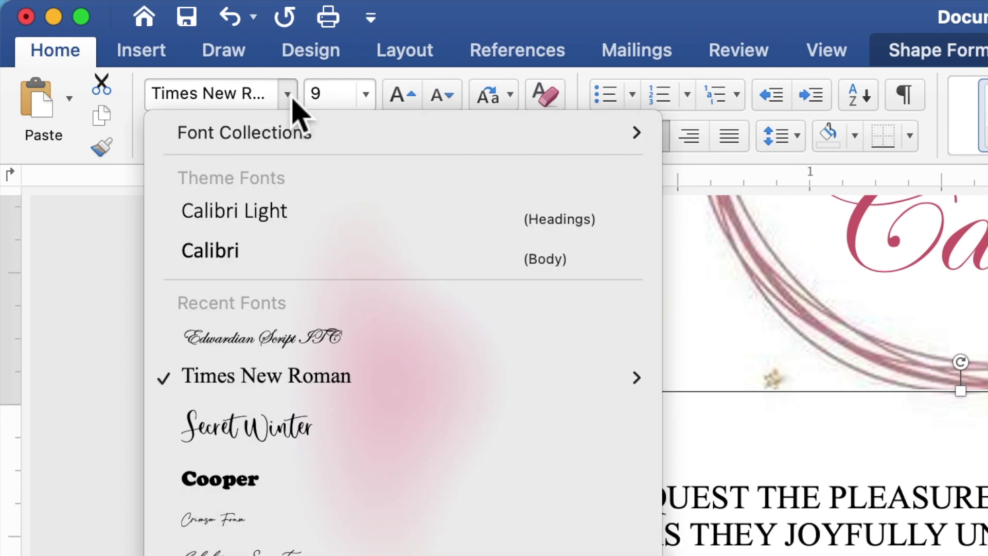
pyautogui.click(257, 347)
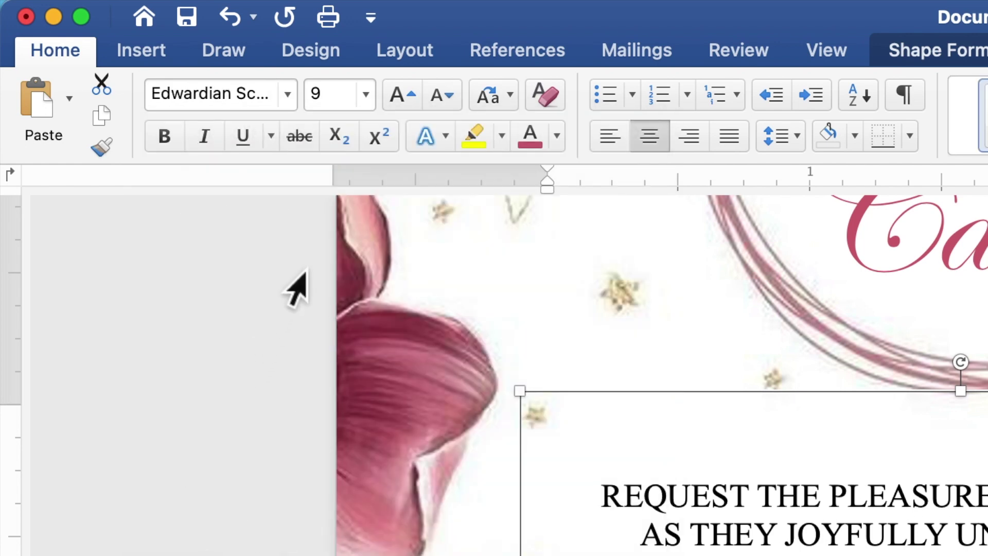
pyautogui.click(349, 100)
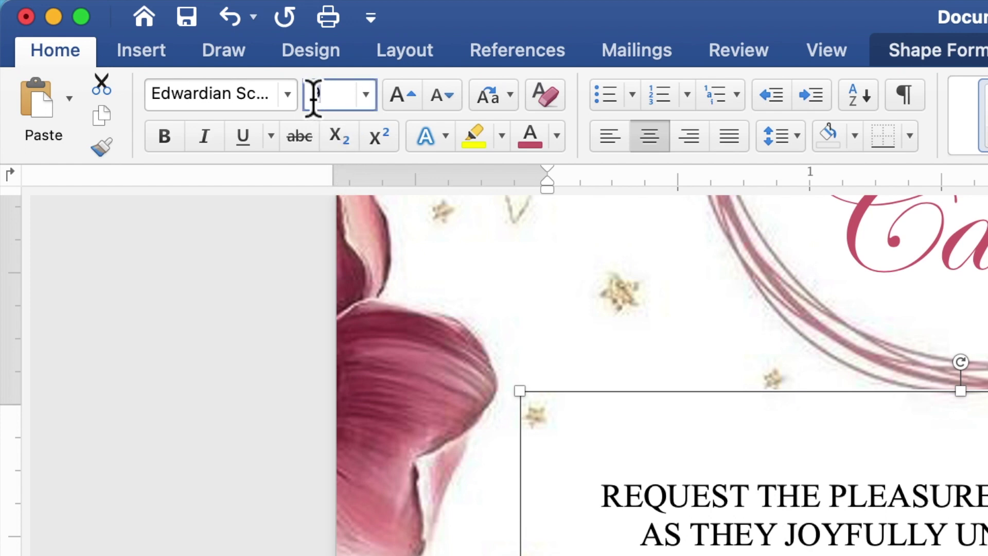
pyautogui.write('20')
pyautogui.press('Return')
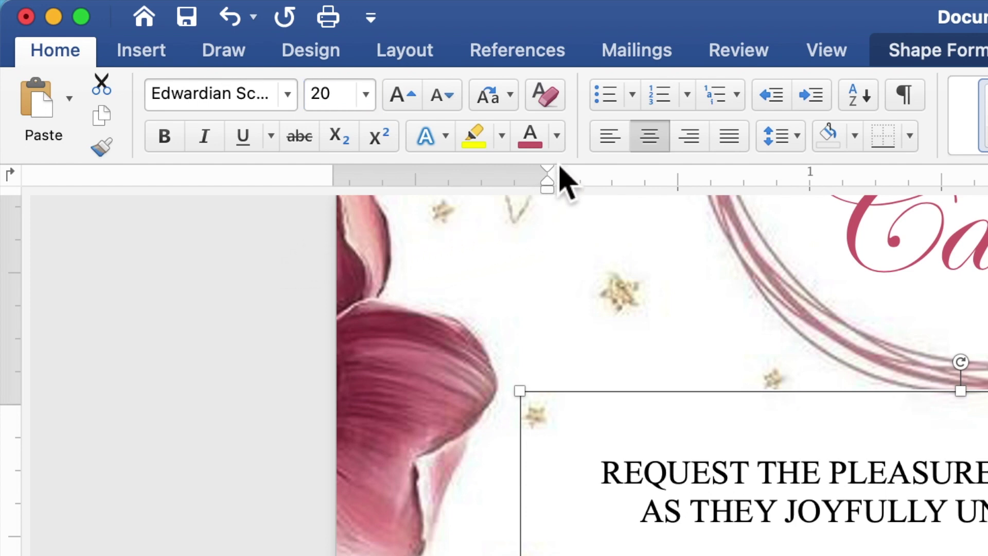
pyautogui.click(563, 145)
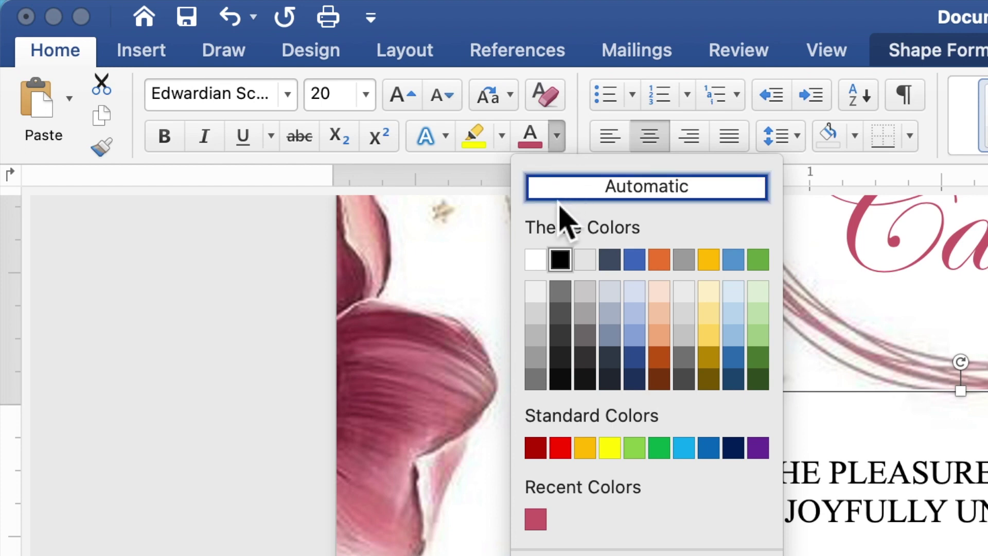
pyautogui.click(536, 520)
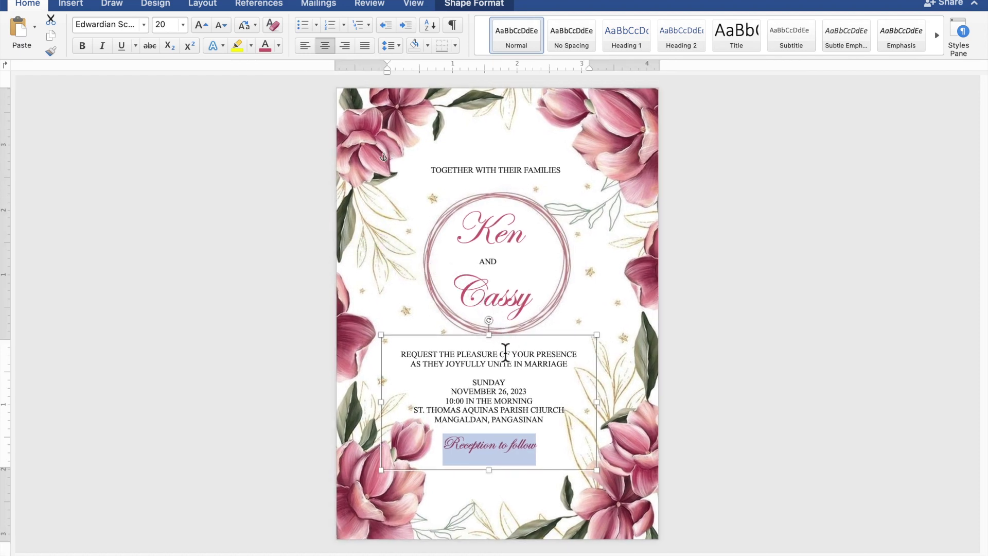
# - Insert blank lines above SUNDAY and above 'Reception to follow'
pyautogui.click(510, 375)
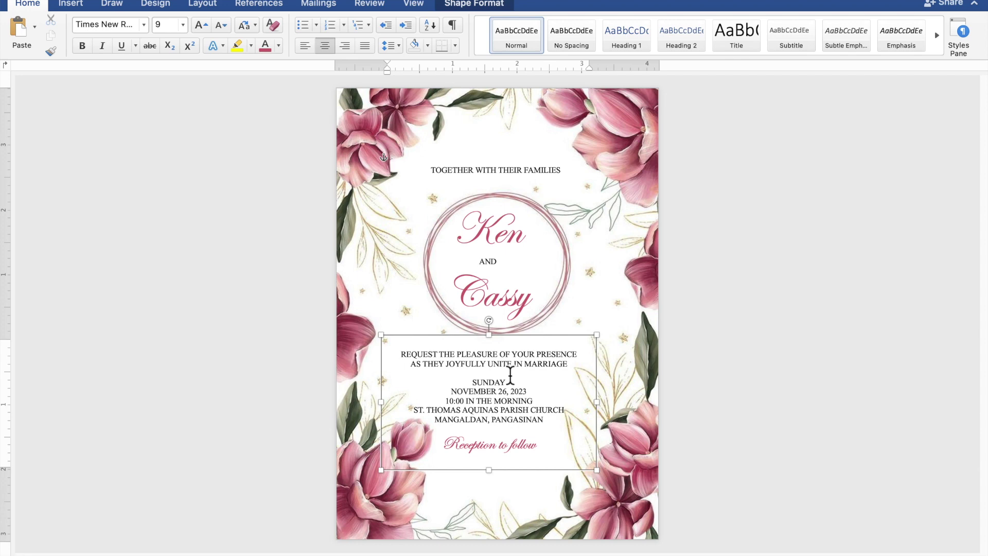
pyautogui.press('Return')
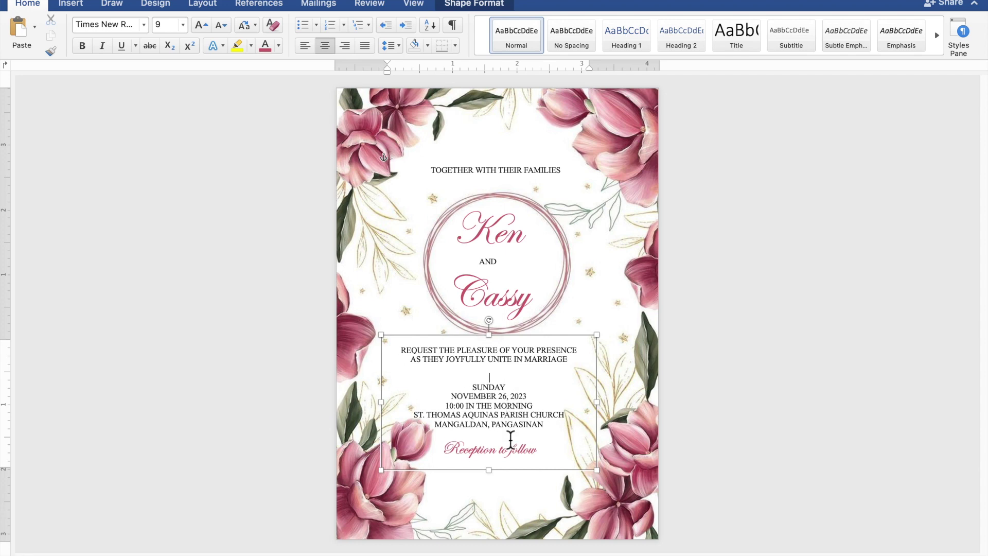
pyautogui.press('Return')
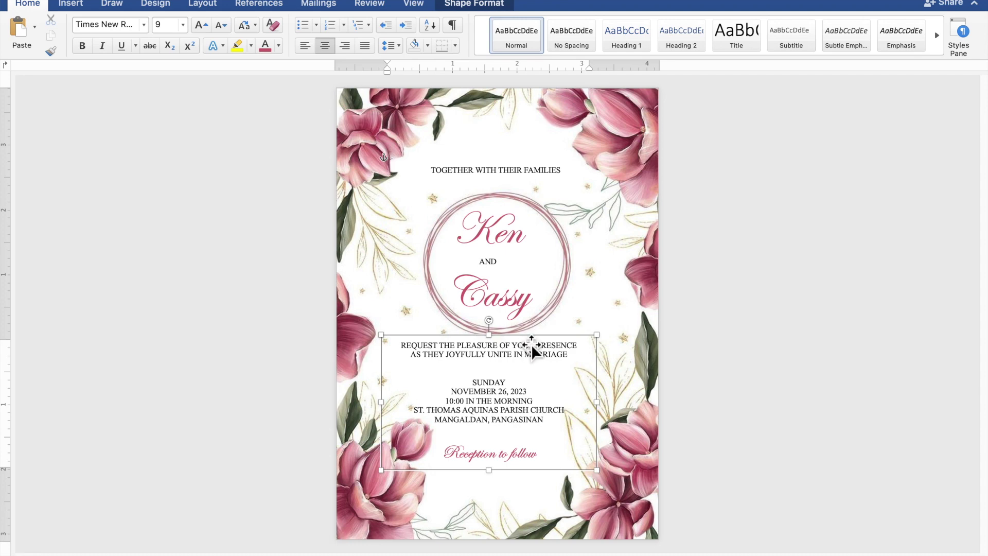
# - Nudge the details text box slightly lower to 0.81" left, 4.02" top, then deselect it
pyautogui.moveTo(531, 344); pyautogui.dragTo(539, 357)
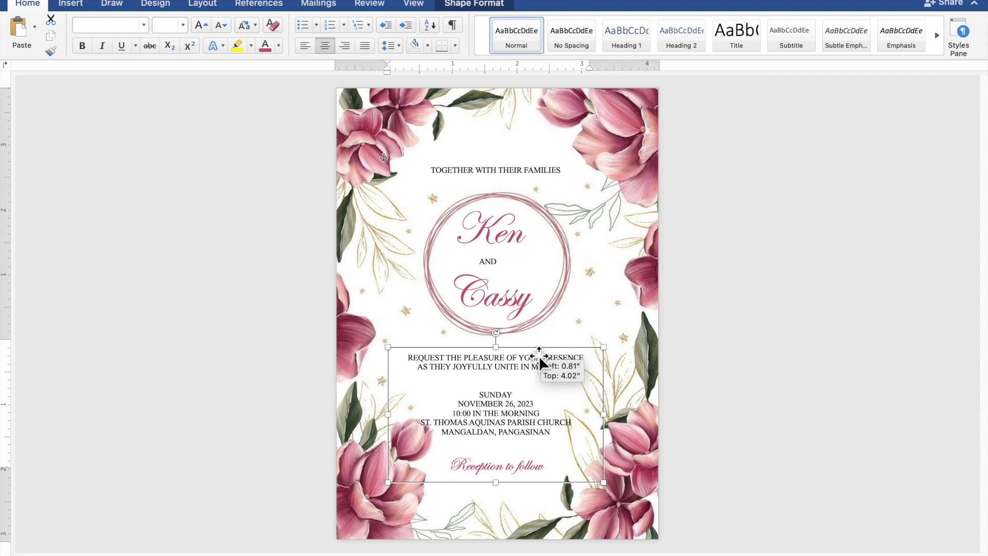
pyautogui.moveTo(539, 356); pyautogui.dragTo(538, 358)
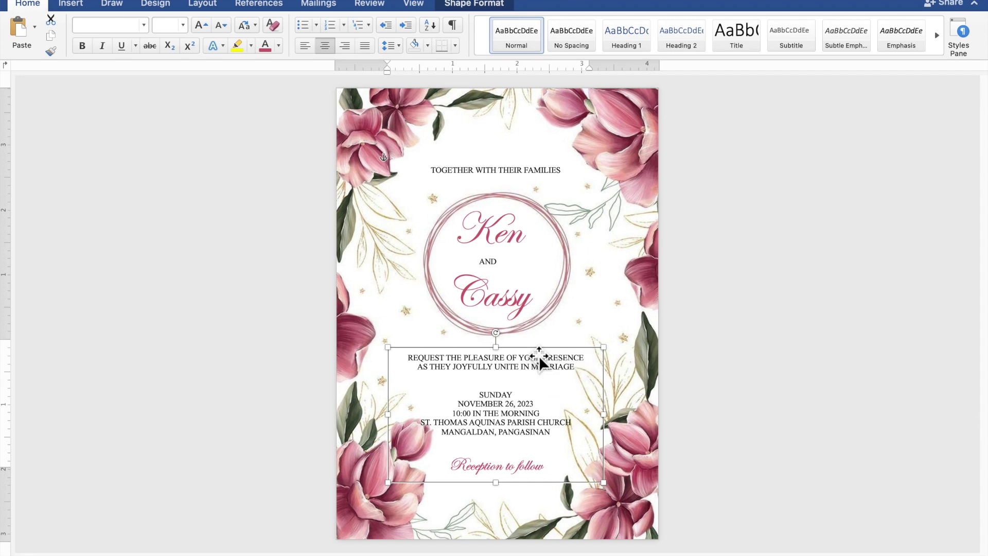
pyautogui.click(745, 313)
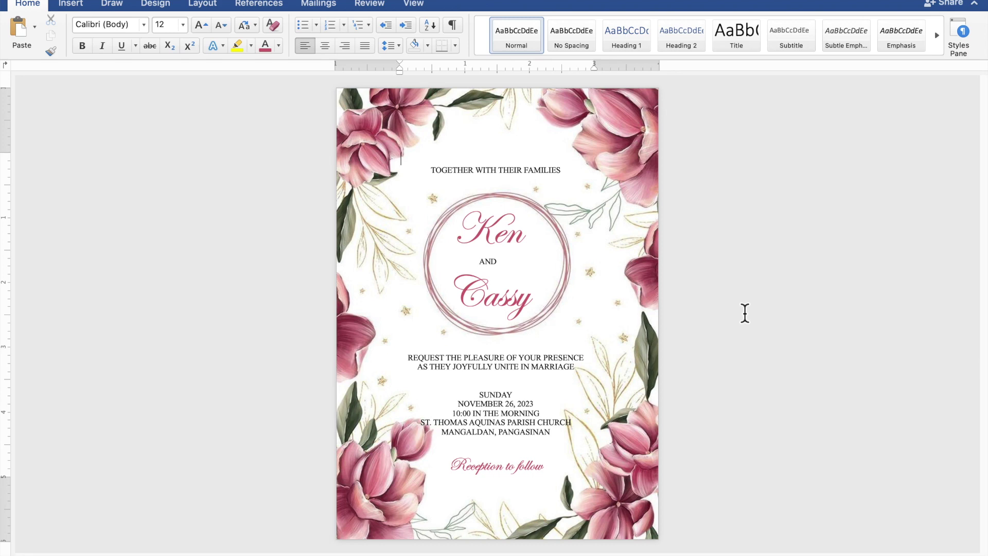